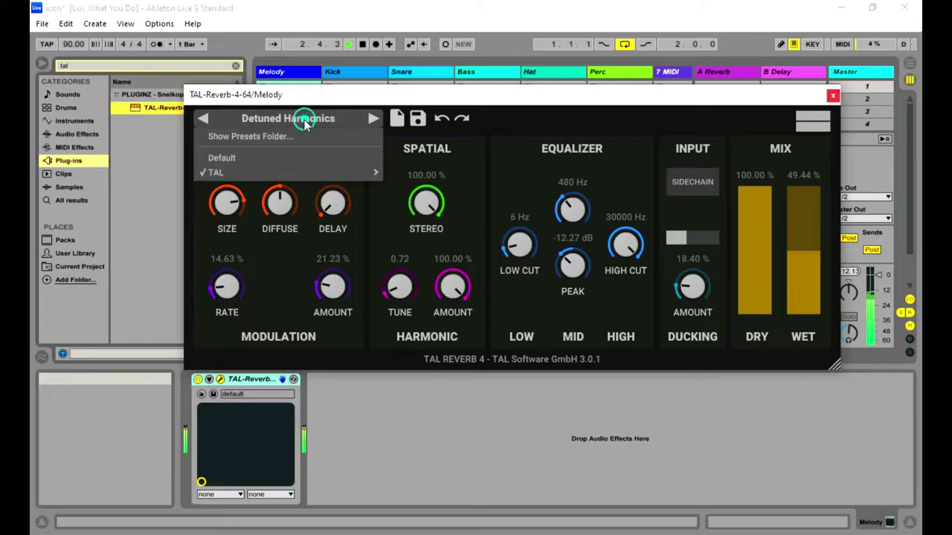
# Step: Load the TAL FX preset Harmoinc Verb Octave on the Melody track's reverb, followed by the FX preset Large Ducking
pyautogui.moveTo(312, 174)
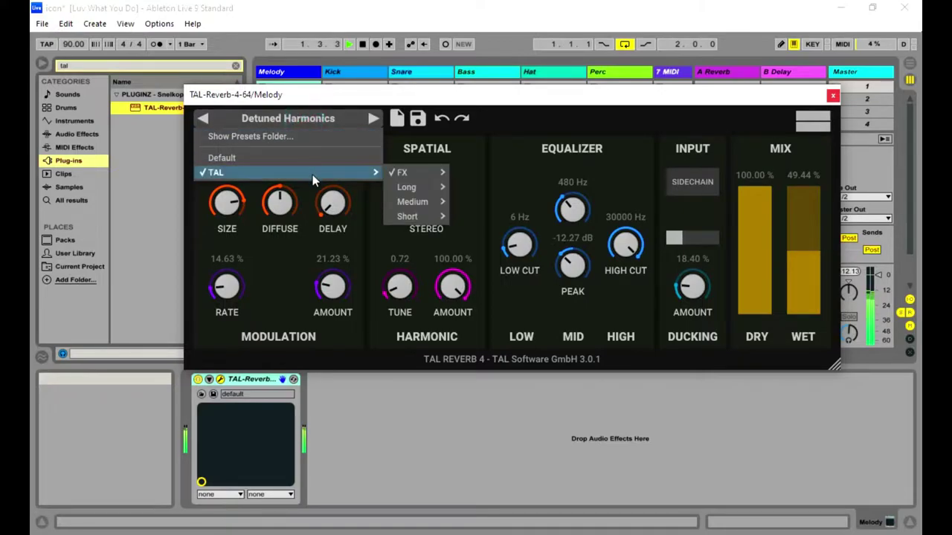
pyautogui.moveTo(440, 175)
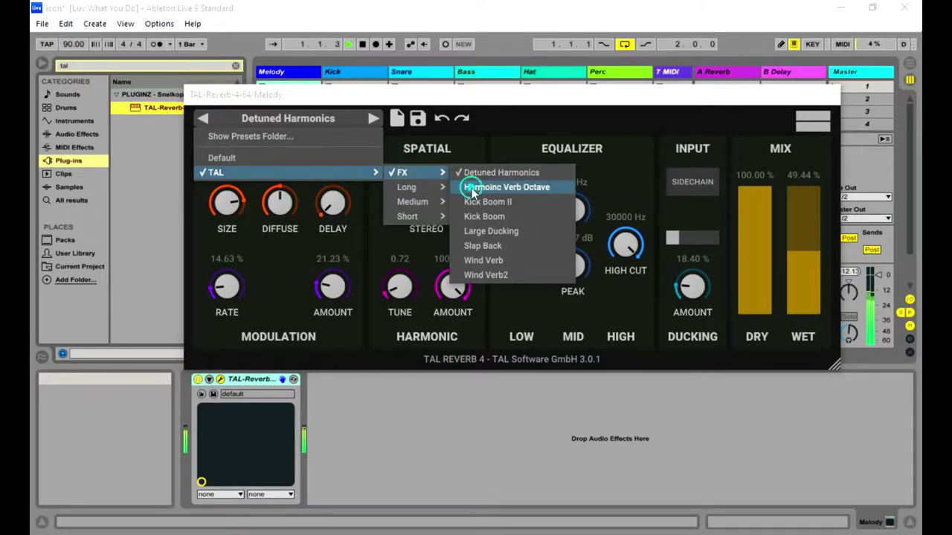
pyautogui.click(471, 191)
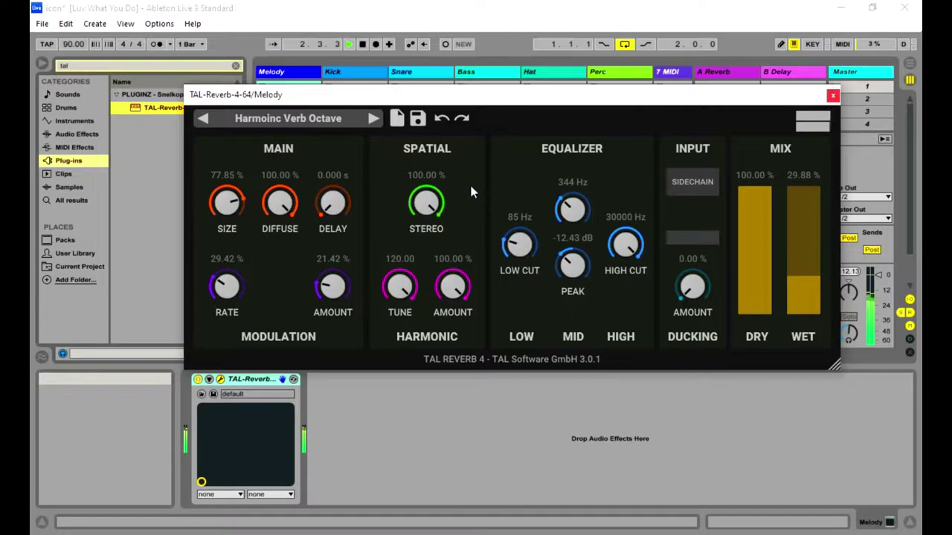
pyautogui.click(296, 119)
pyautogui.moveTo(318, 171)
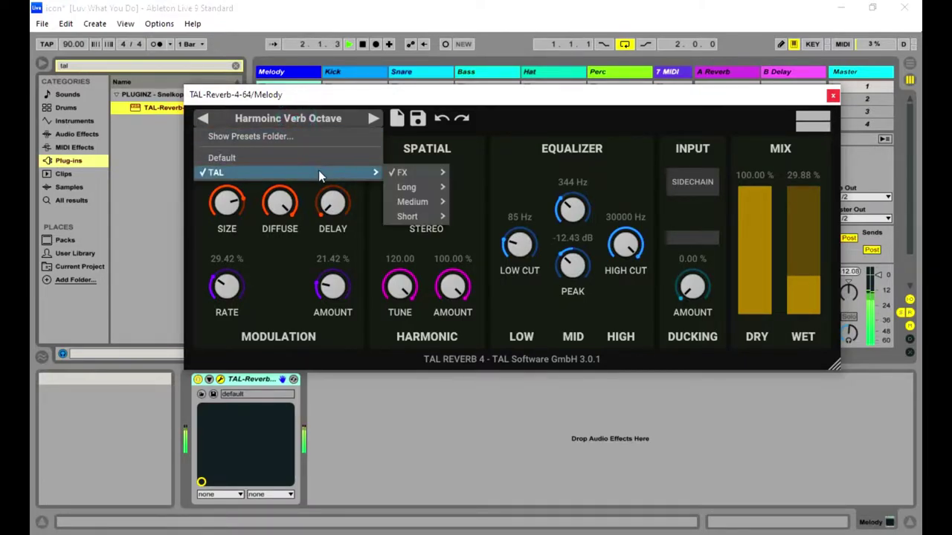
pyautogui.moveTo(414, 172)
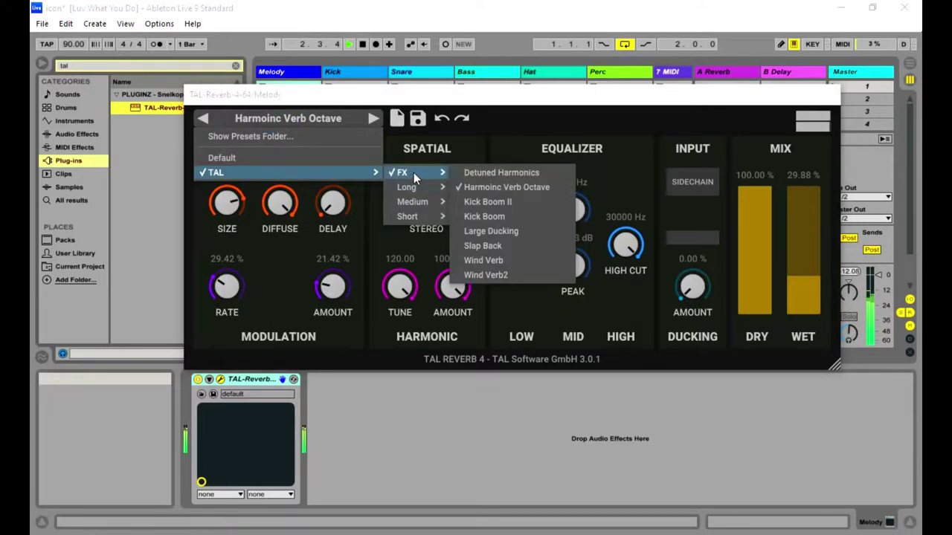
pyautogui.click(495, 236)
# Step: Audition the TAL FX presets Wind Verb and Slap Back in the reverb, loading them in that order
pyautogui.click(314, 123)
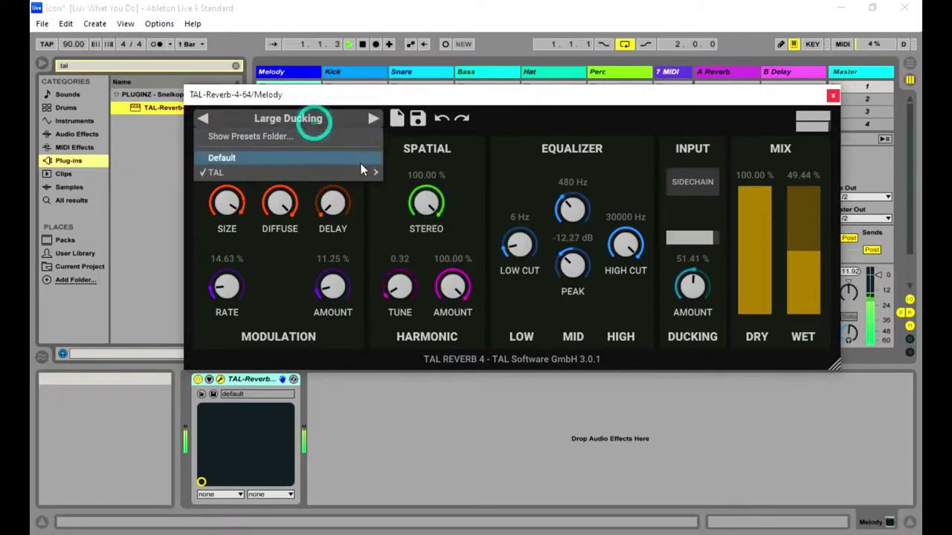
pyautogui.moveTo(365, 171)
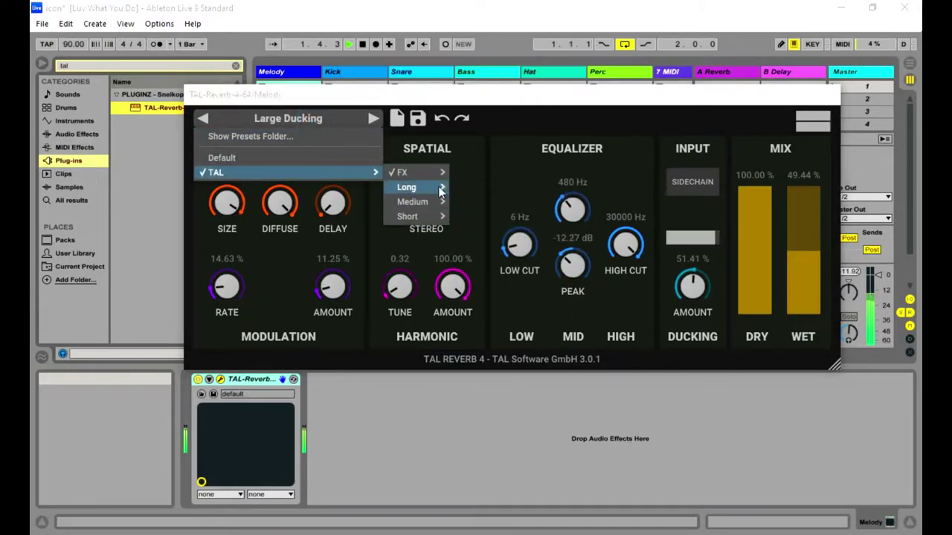
pyautogui.moveTo(439, 175)
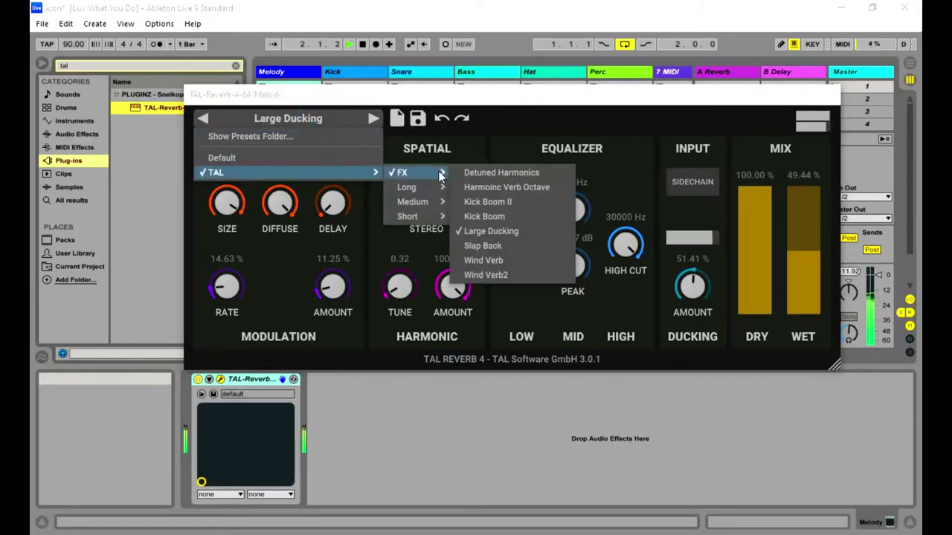
pyautogui.click(517, 260)
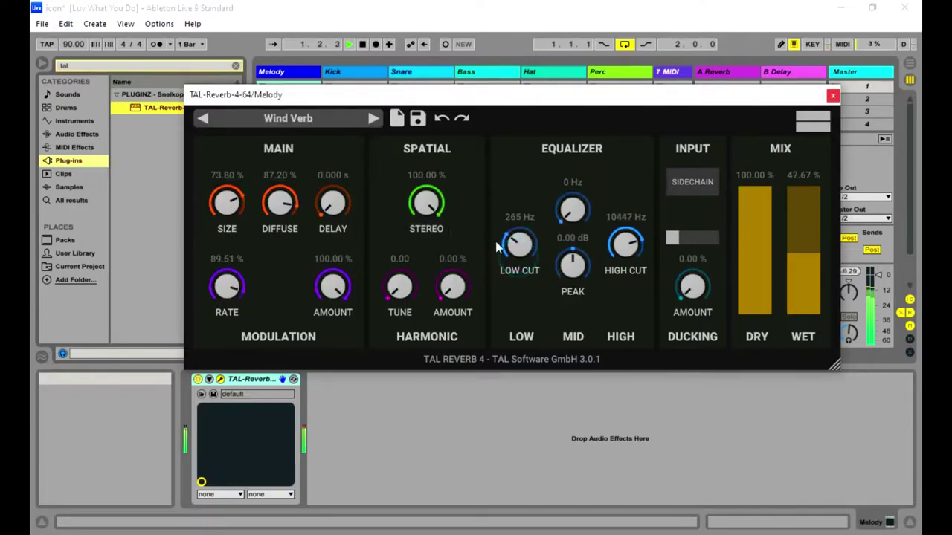
pyautogui.click(294, 123)
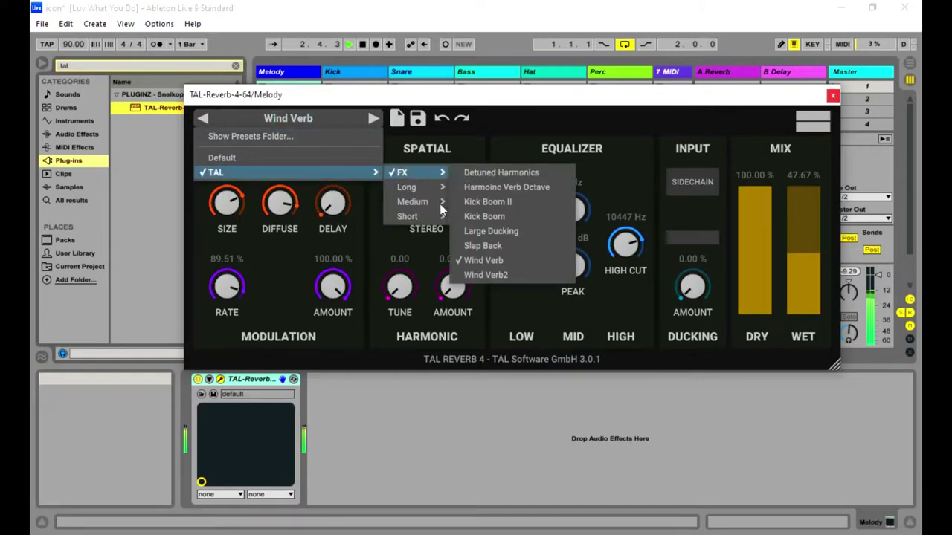
pyautogui.moveTo(443, 175)
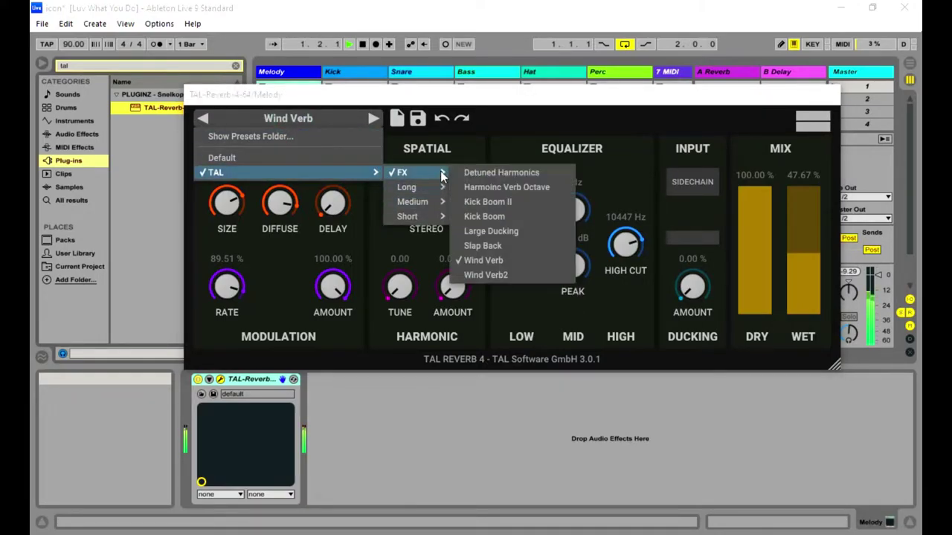
pyautogui.click(511, 245)
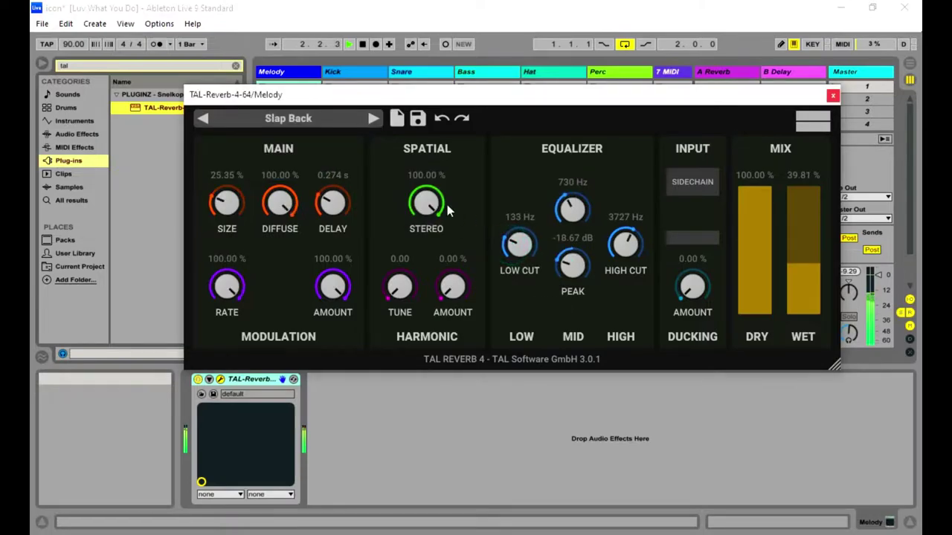
# Step: Load the Wind Verb2 preset from the TAL FX category in the reverb
pyautogui.click(298, 122)
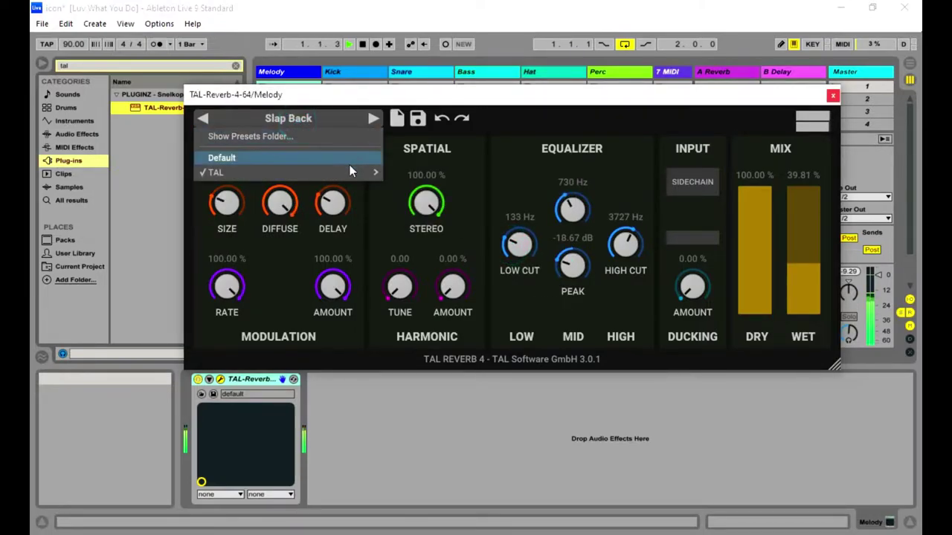
pyautogui.moveTo(352, 172)
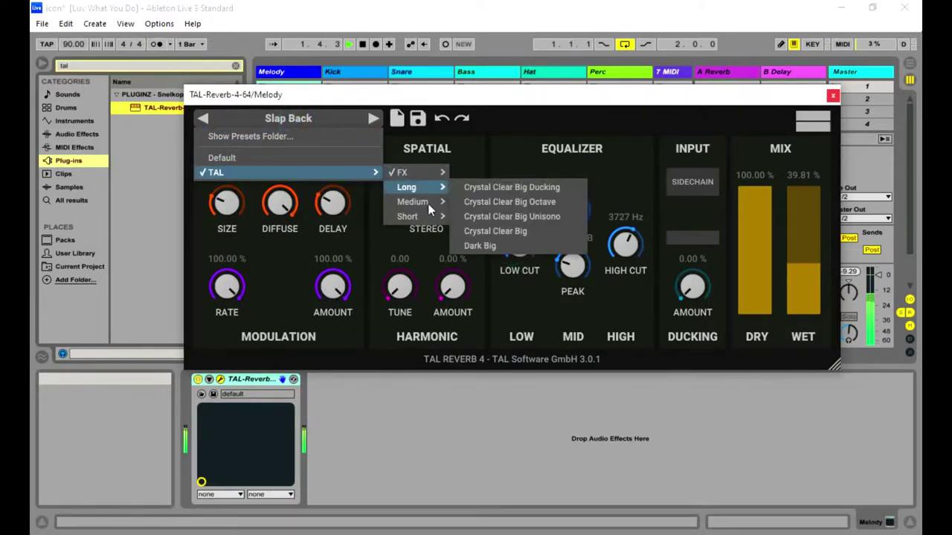
pyautogui.moveTo(432, 207)
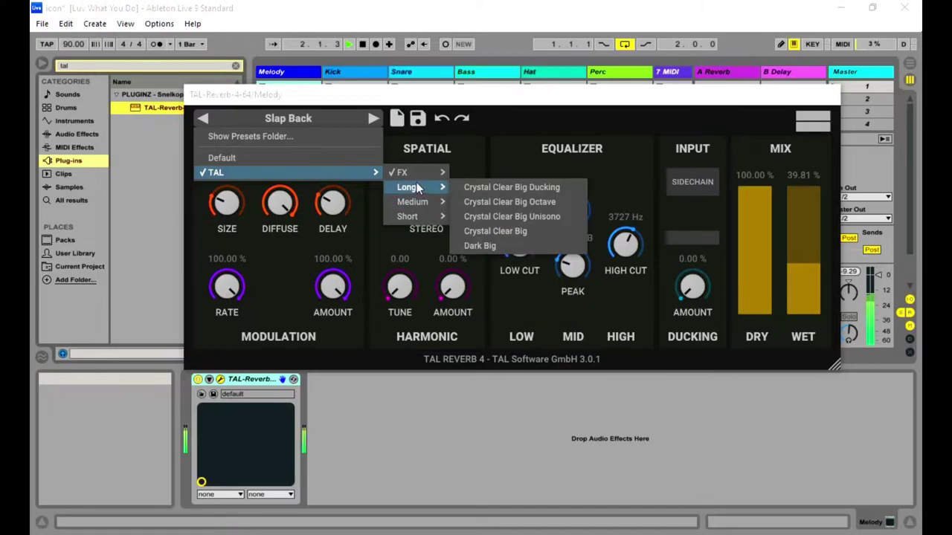
pyautogui.moveTo(422, 174)
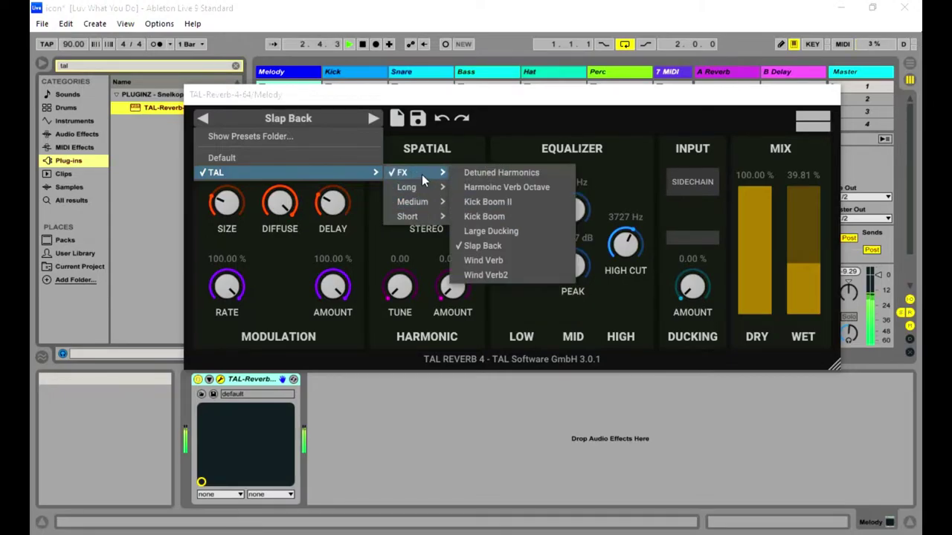
pyautogui.click(496, 276)
# Step: Audition two TAL Long reverb presets, loading Crystal Clear Big Ducking and after it Crystal Clear Big Octave
pyautogui.click(278, 116)
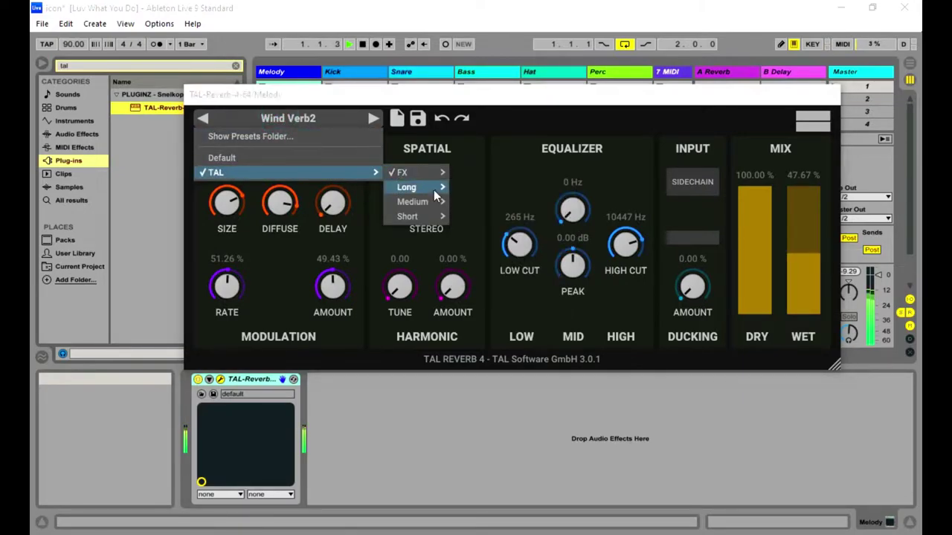
pyautogui.moveTo(435, 188)
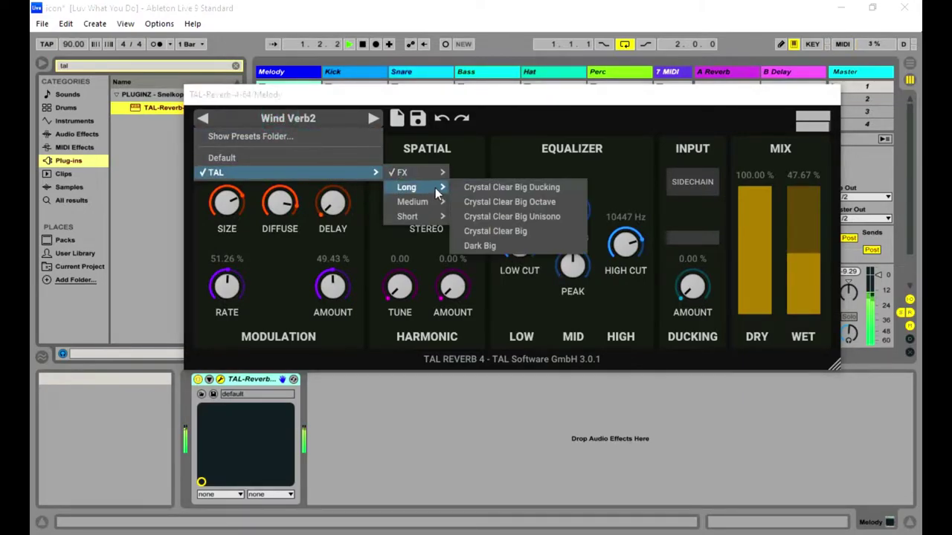
pyautogui.click(484, 188)
pyautogui.click(286, 120)
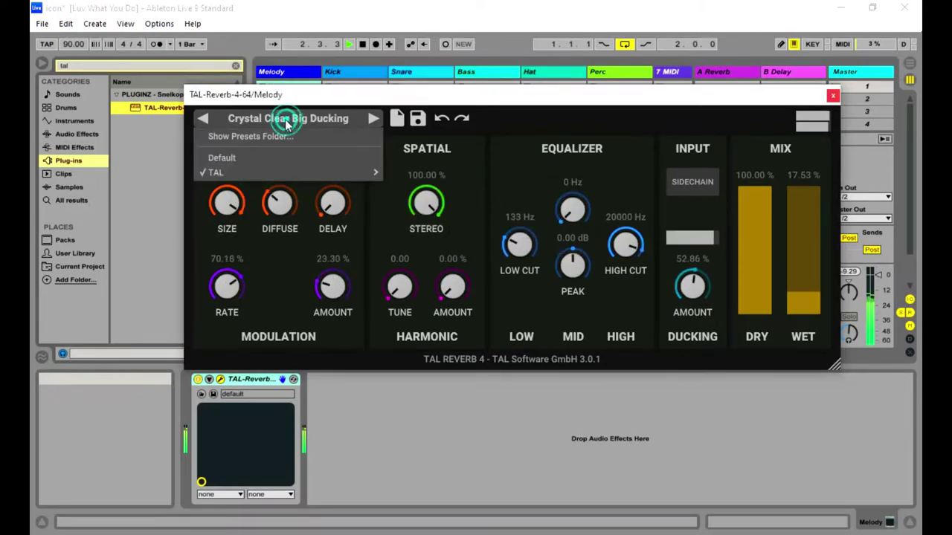
pyautogui.moveTo(290, 174)
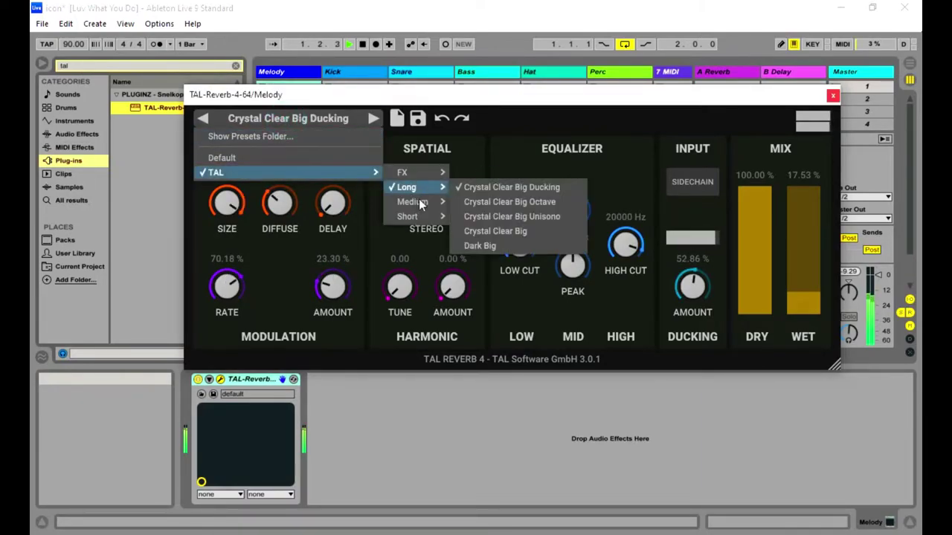
pyautogui.moveTo(428, 188)
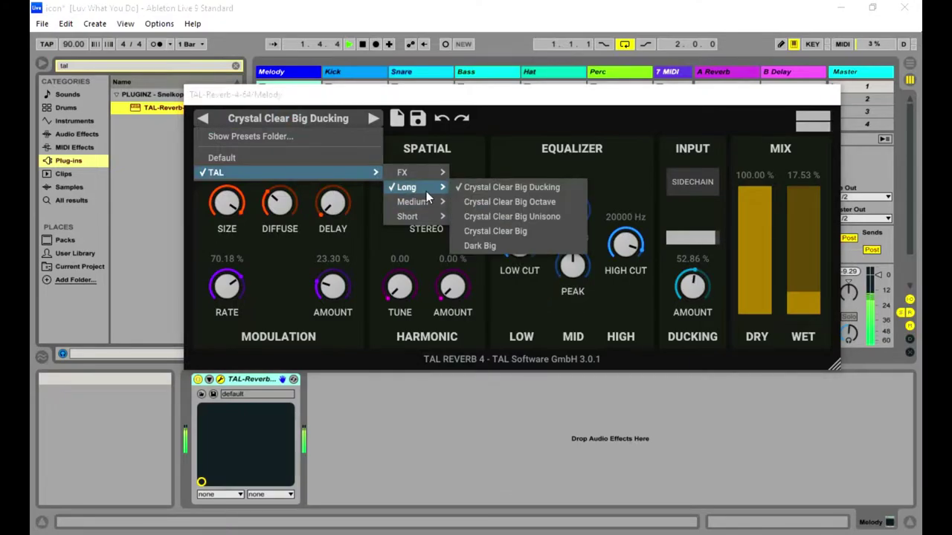
pyautogui.click(527, 208)
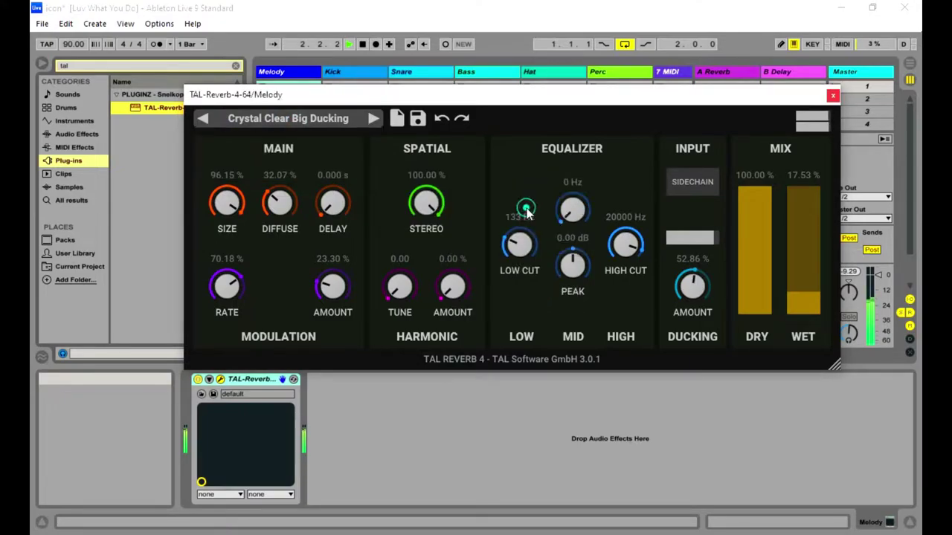
# Step: Load the TAL Long preset Crystal Clear Big Unisono in the reverb, followed by Crystal Clear Big
pyautogui.click(276, 121)
pyautogui.moveTo(305, 174)
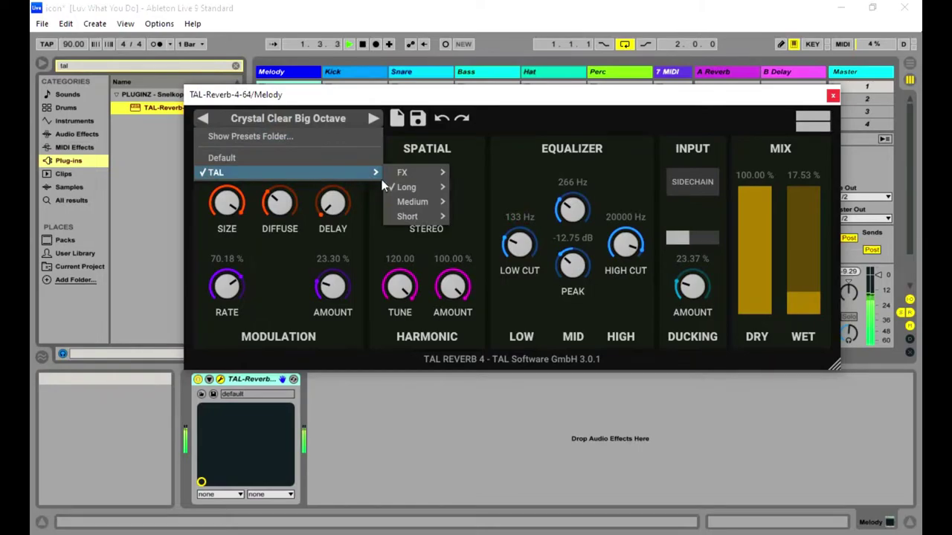
pyautogui.moveTo(417, 188)
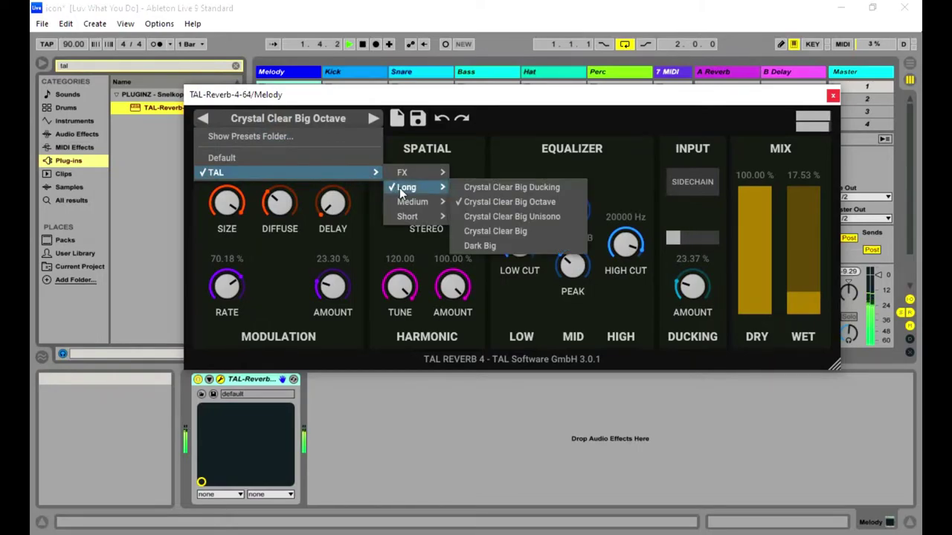
pyautogui.click(486, 215)
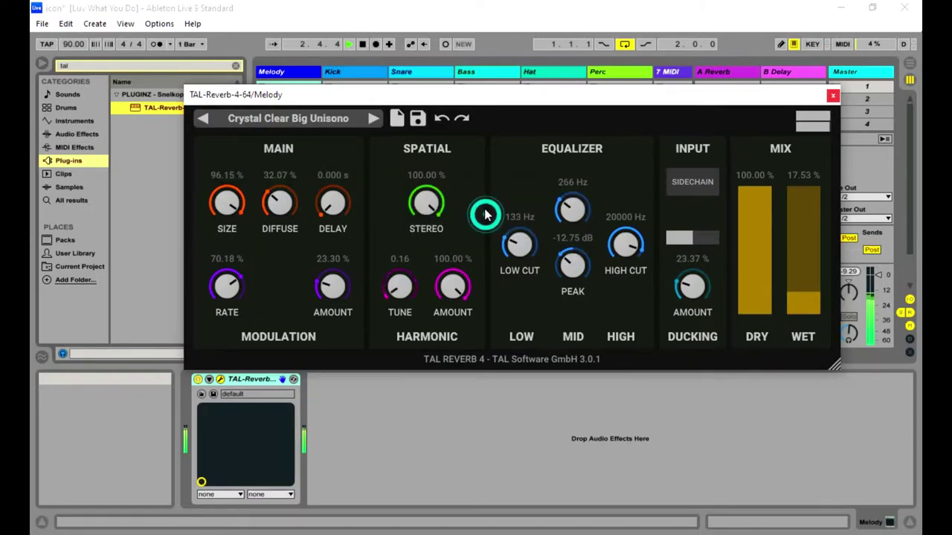
pyautogui.click(294, 123)
pyautogui.moveTo(257, 172)
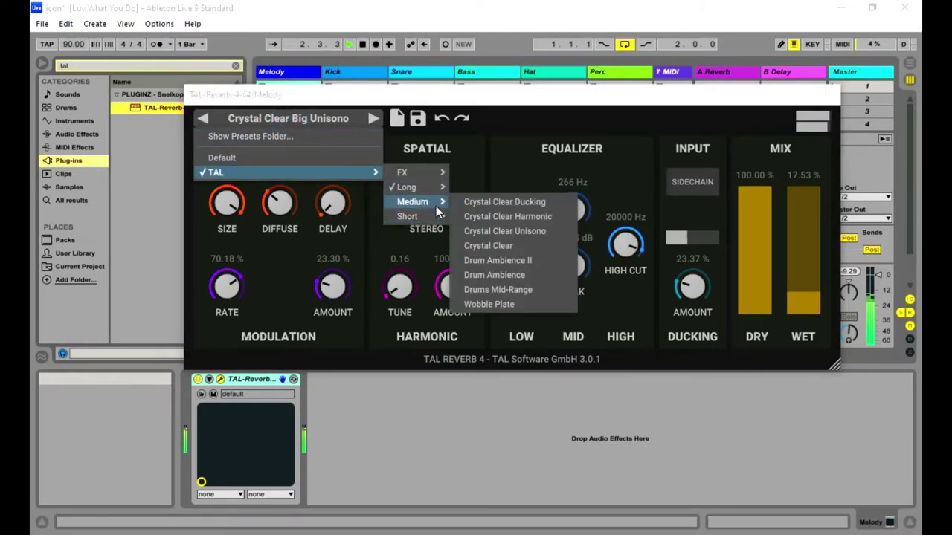
pyautogui.moveTo(429, 188)
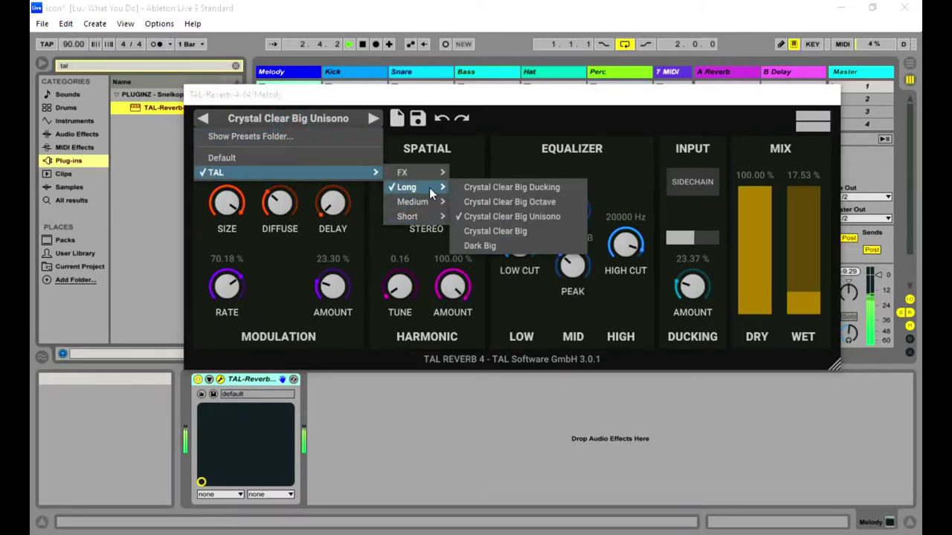
pyautogui.click(491, 232)
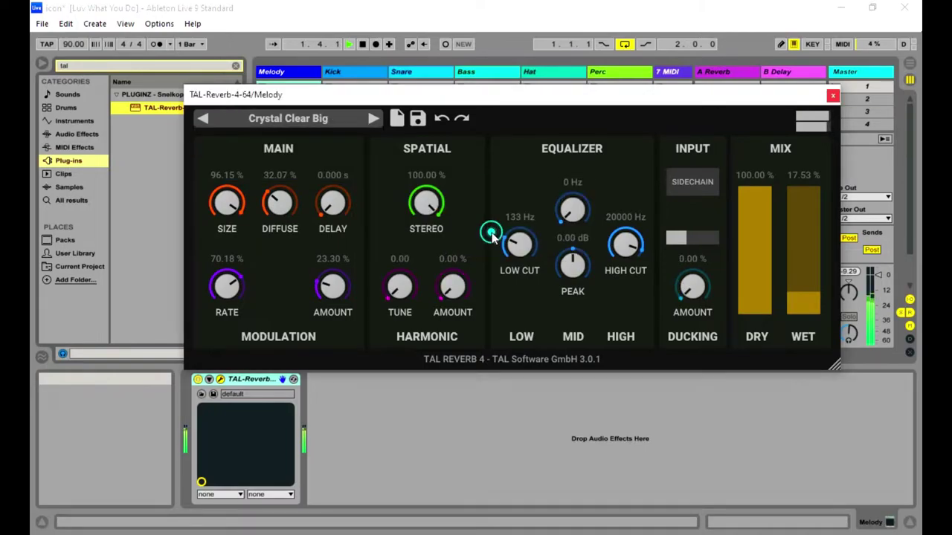
# Step: Load the Dark Big preset from the TAL Long category in the reverb
pyautogui.click(291, 119)
pyautogui.moveTo(299, 174)
pyautogui.moveTo(427, 205)
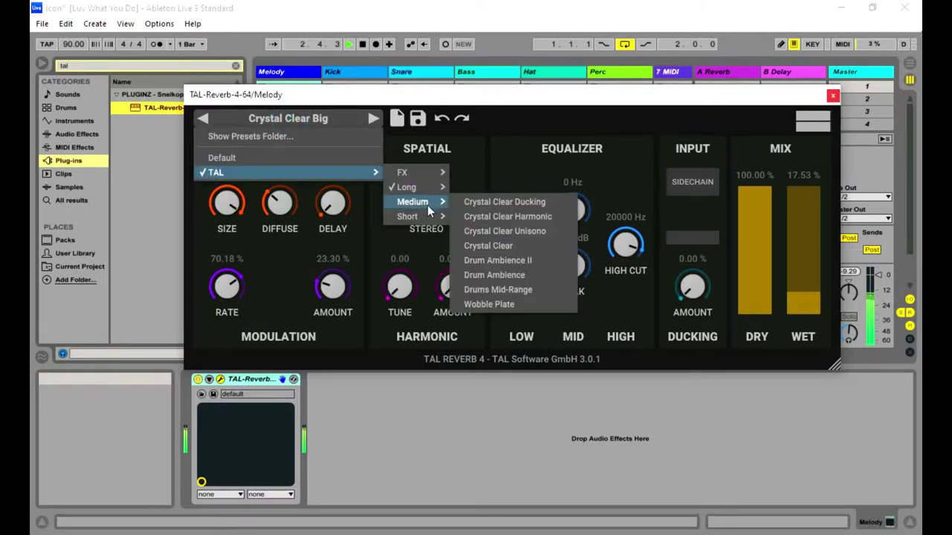
pyautogui.moveTo(429, 173)
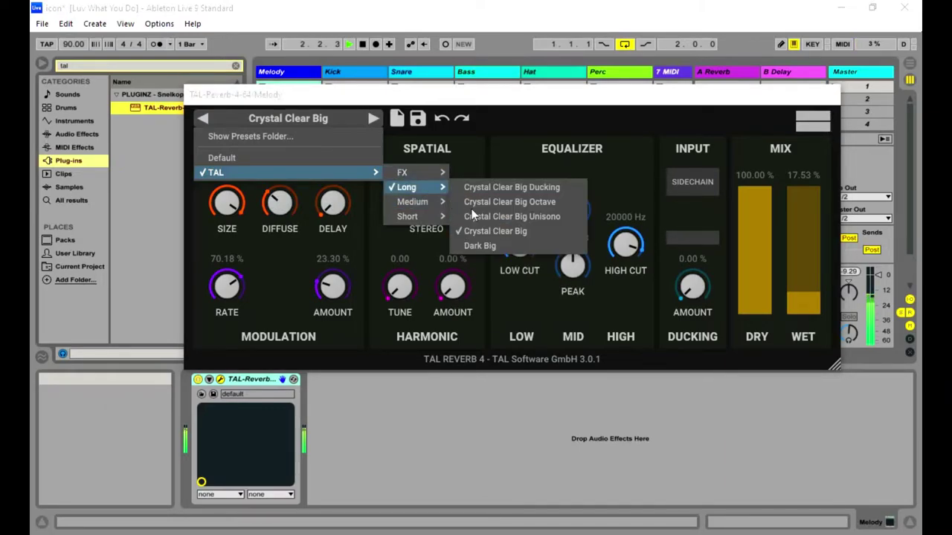
pyautogui.click(480, 245)
# Step: Load the Crystal Clear Harmonic preset from the TAL Medium category in the reverb
pyautogui.click(273, 118)
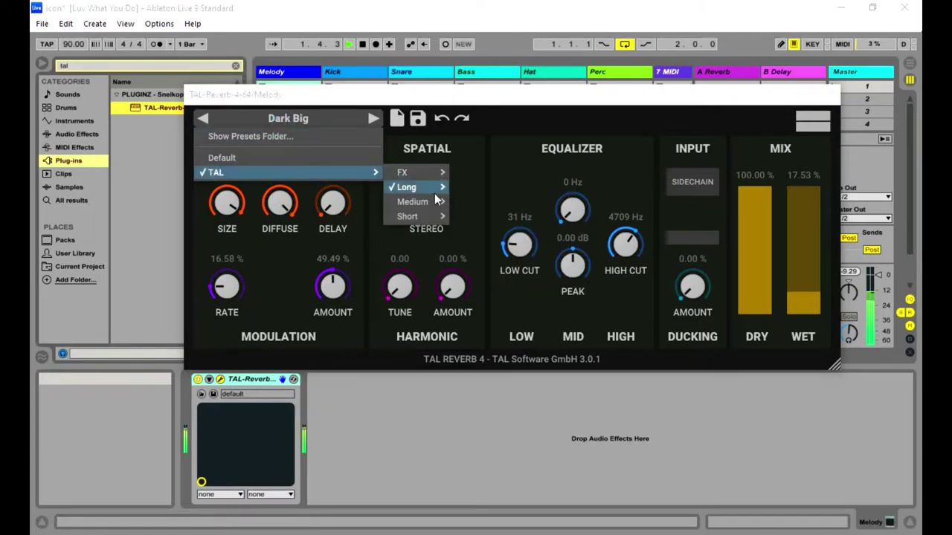
pyautogui.moveTo(438, 201)
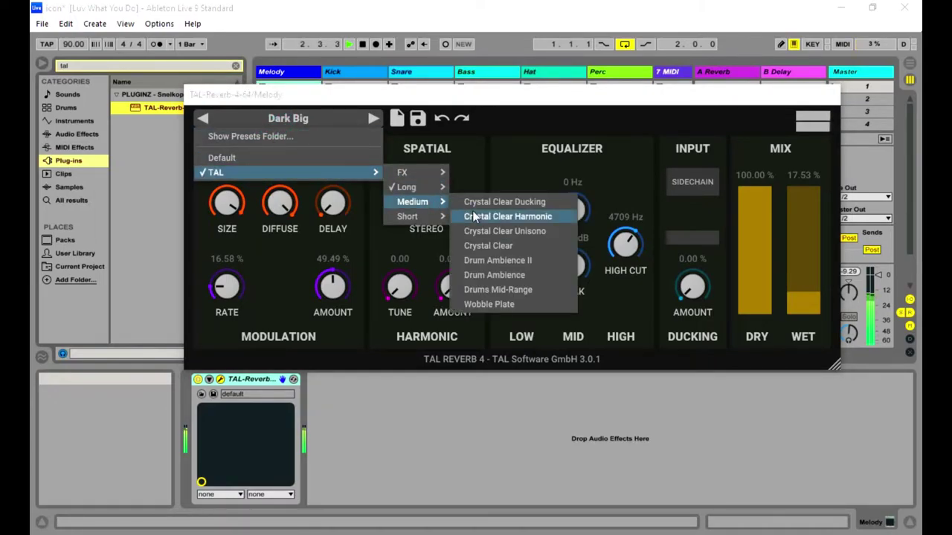
pyautogui.click(473, 213)
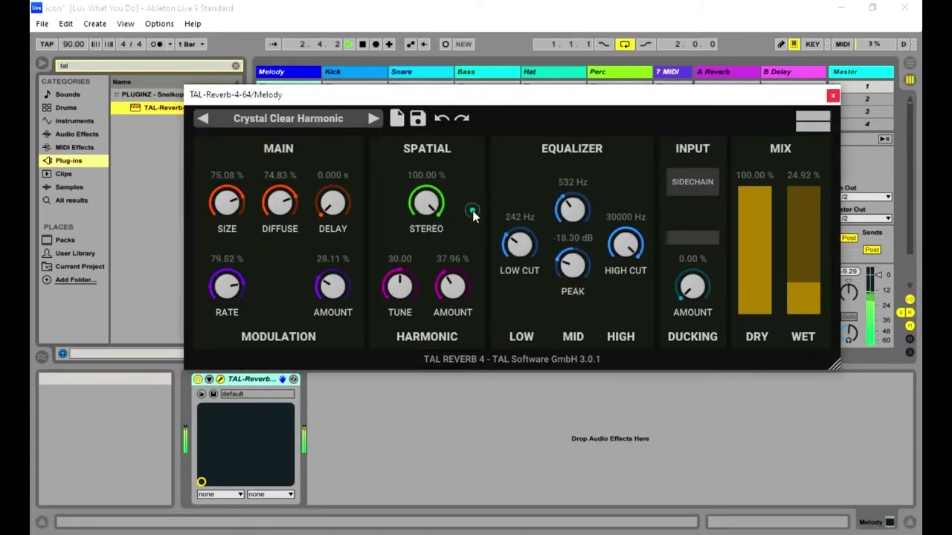
# Step: Audition two TAL Medium reverb presets, loading Crystal Clear Ducking and after it Crystal Clear Unisono
pyautogui.click(294, 122)
pyautogui.moveTo(323, 173)
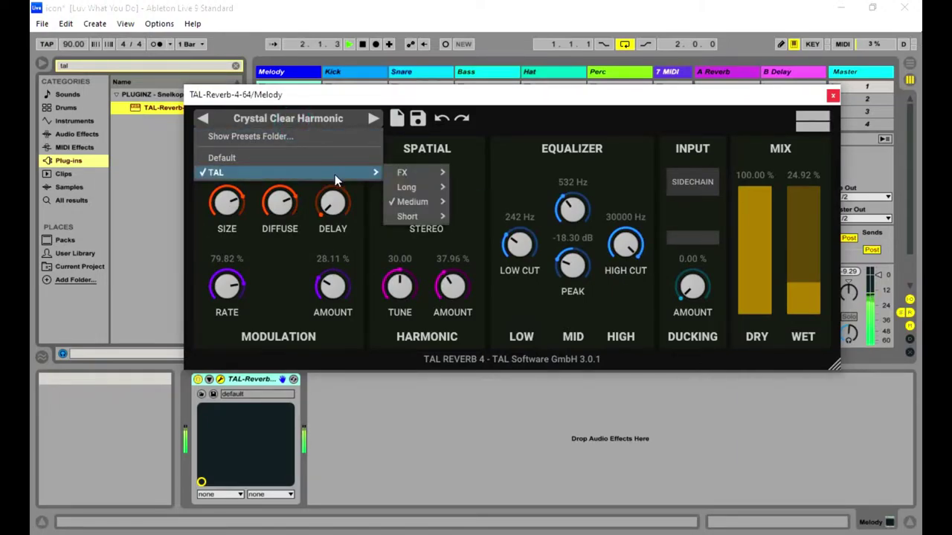
pyautogui.moveTo(416, 200)
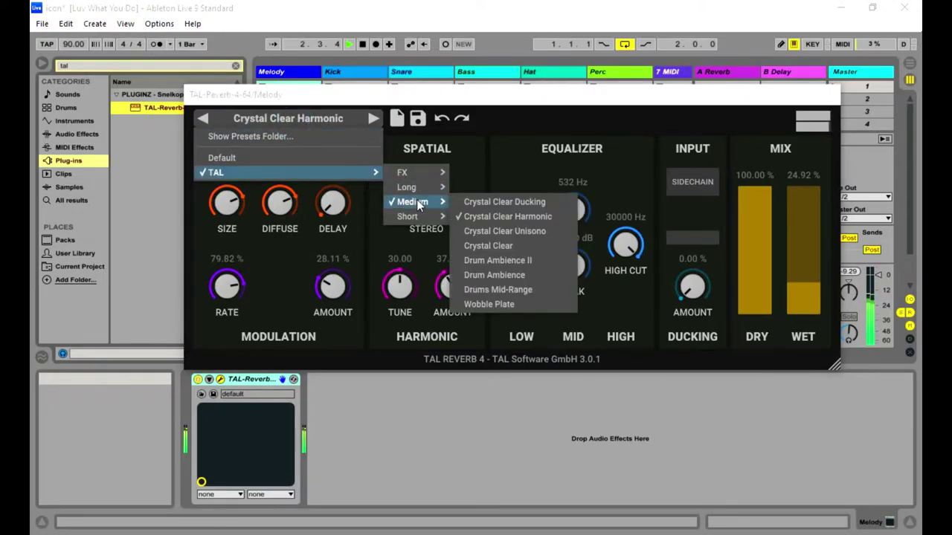
pyautogui.click(487, 199)
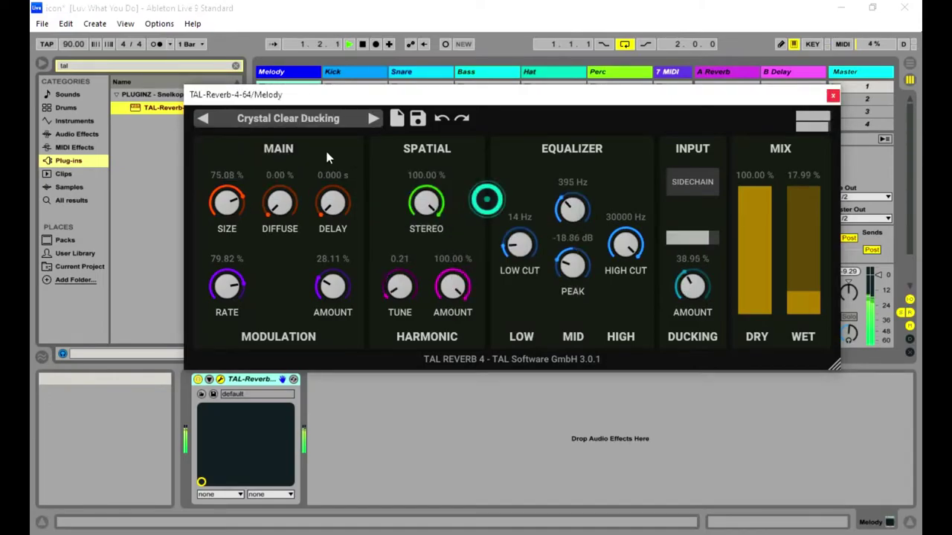
pyautogui.click(276, 118)
pyautogui.moveTo(303, 172)
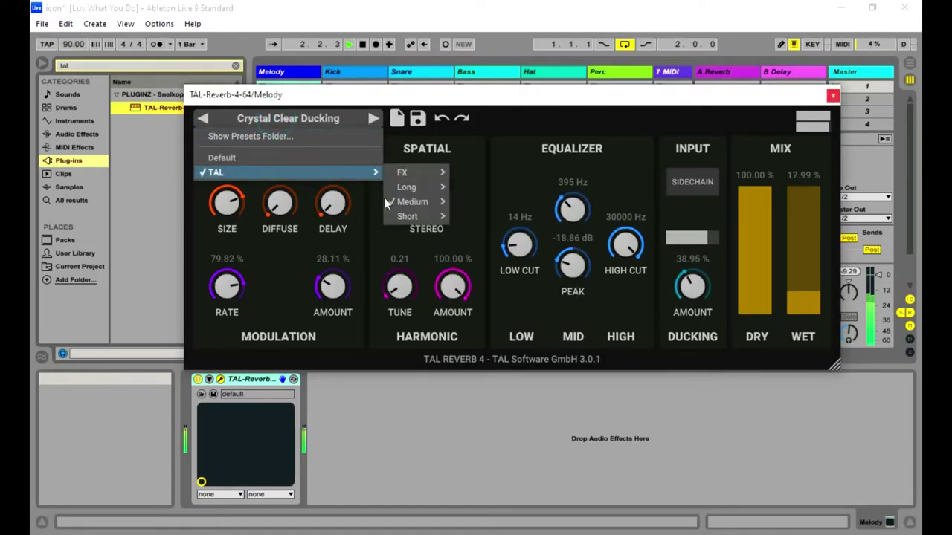
pyautogui.moveTo(397, 202)
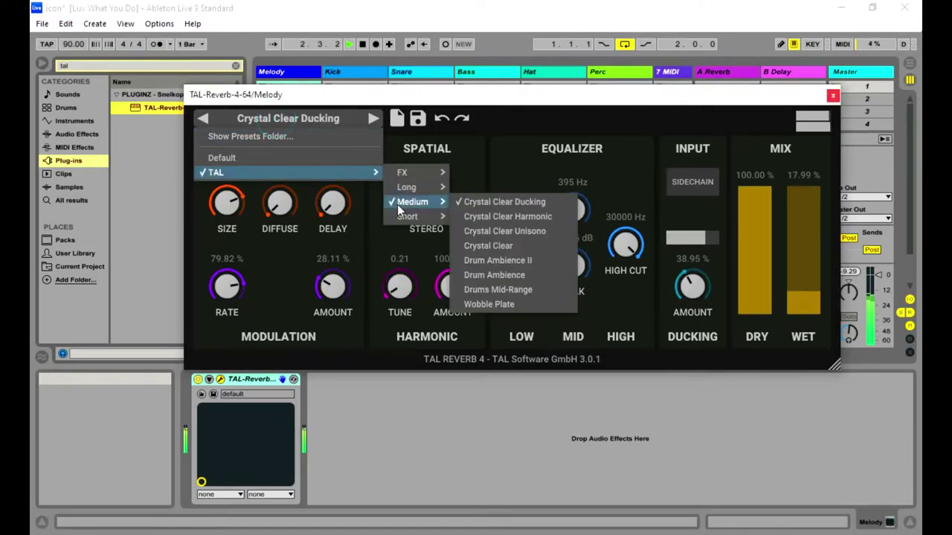
pyautogui.click(481, 231)
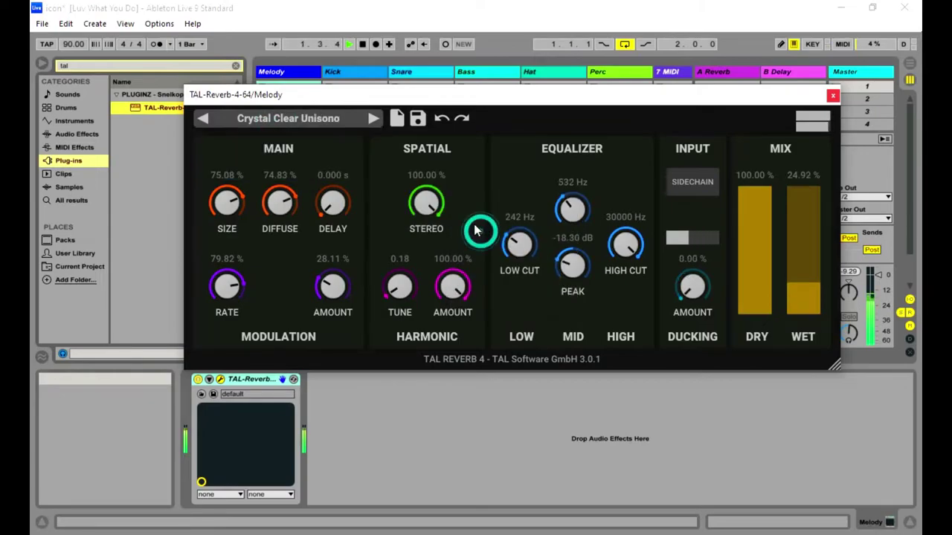
# Step: Load the TAL Medium preset Crystal Clear in the reverb, followed by Drum Ambience II
pyautogui.click(295, 121)
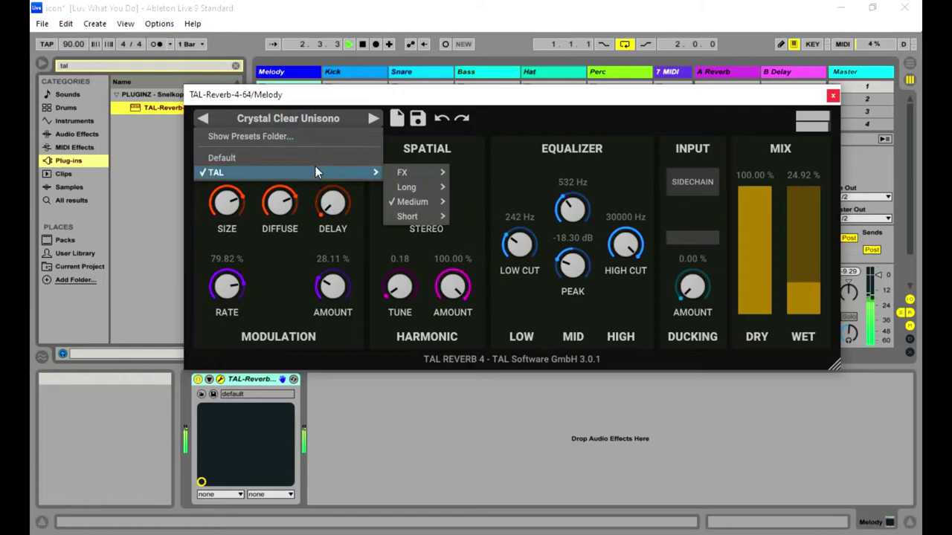
pyautogui.moveTo(309, 169)
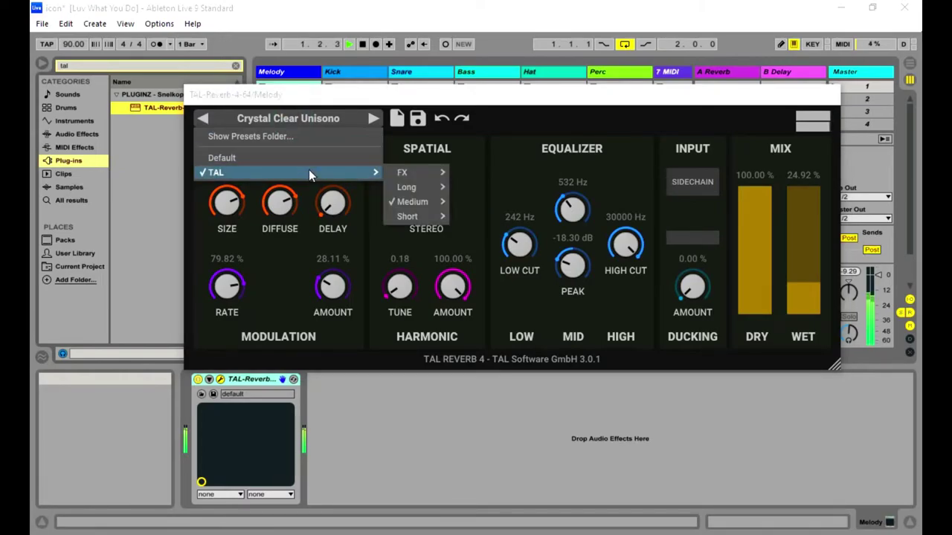
pyautogui.moveTo(421, 201)
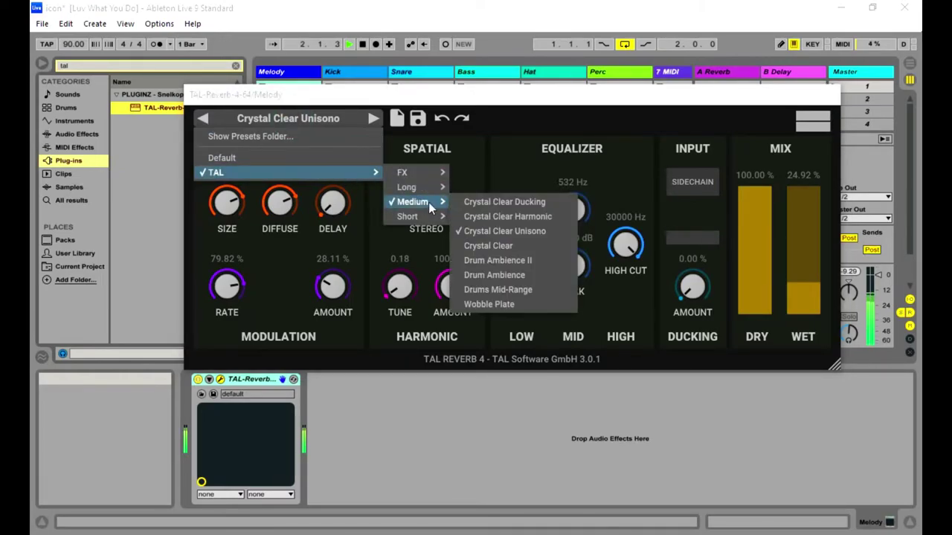
pyautogui.click(473, 246)
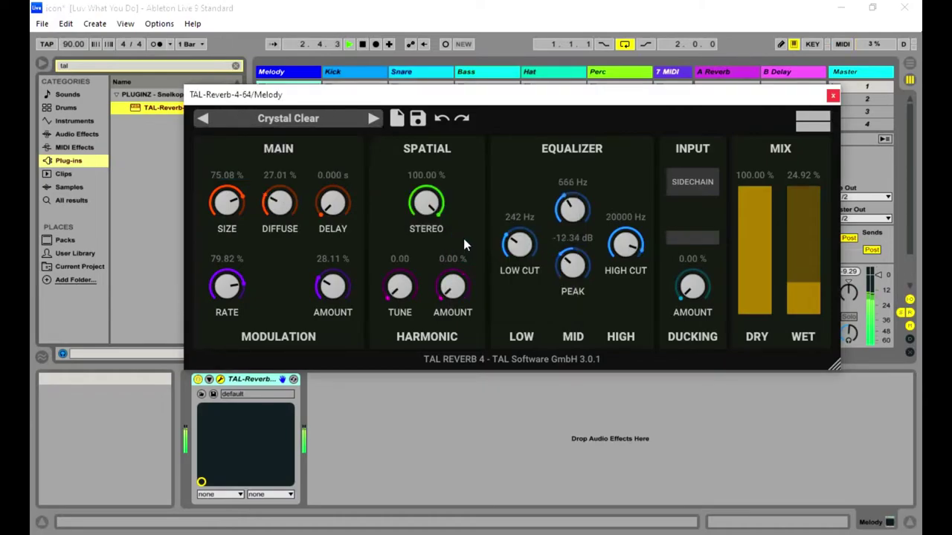
pyautogui.click(282, 121)
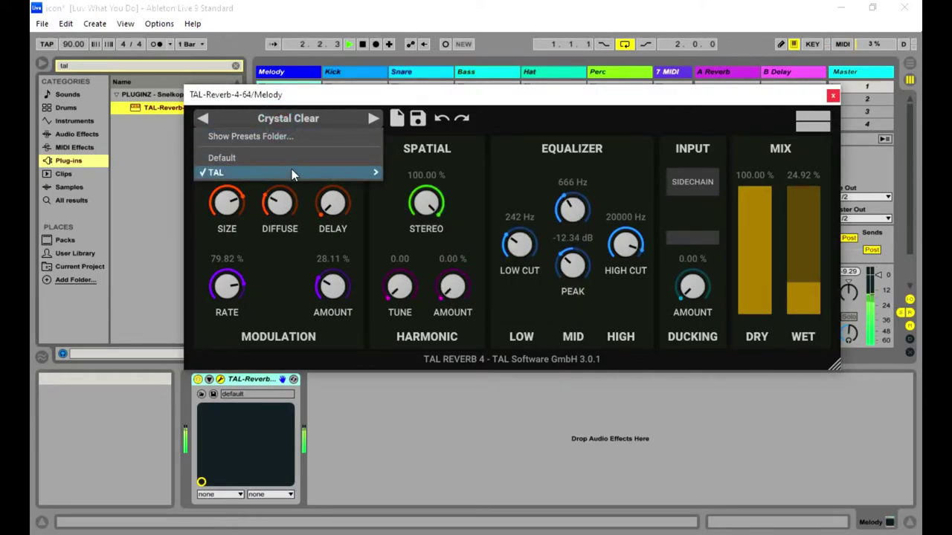
pyautogui.moveTo(292, 171)
pyautogui.moveTo(409, 208)
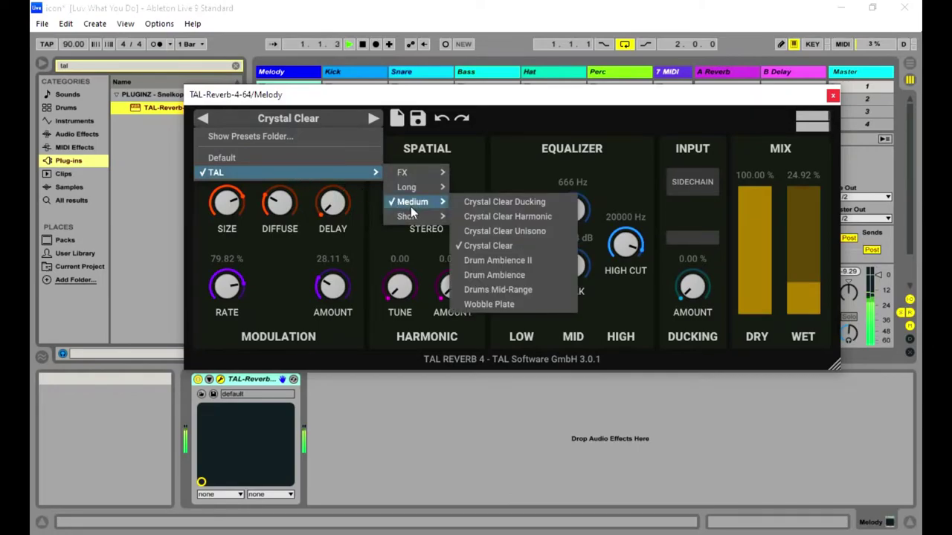
pyautogui.click(470, 259)
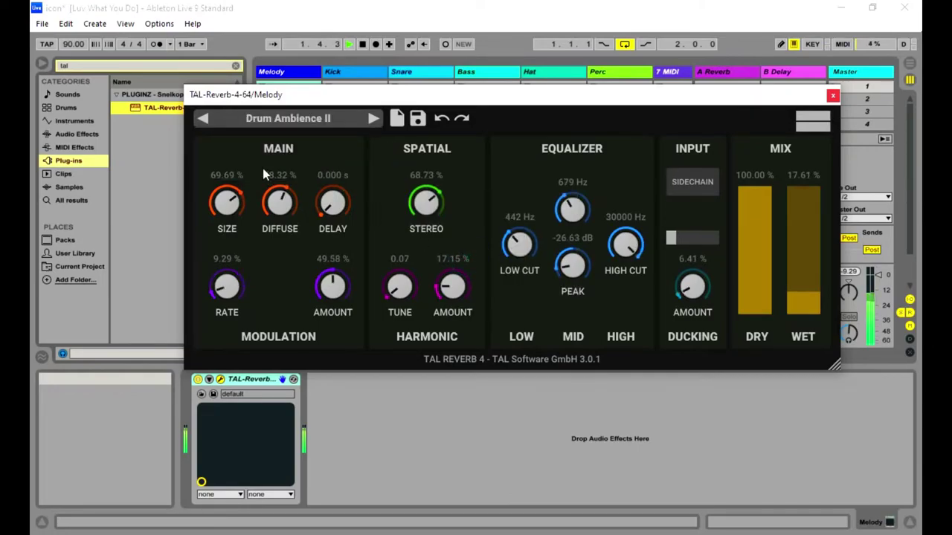
# Step: Load the Wobble Plate preset from the TAL Medium category in the reverb
pyautogui.click(262, 119)
pyautogui.moveTo(287, 172)
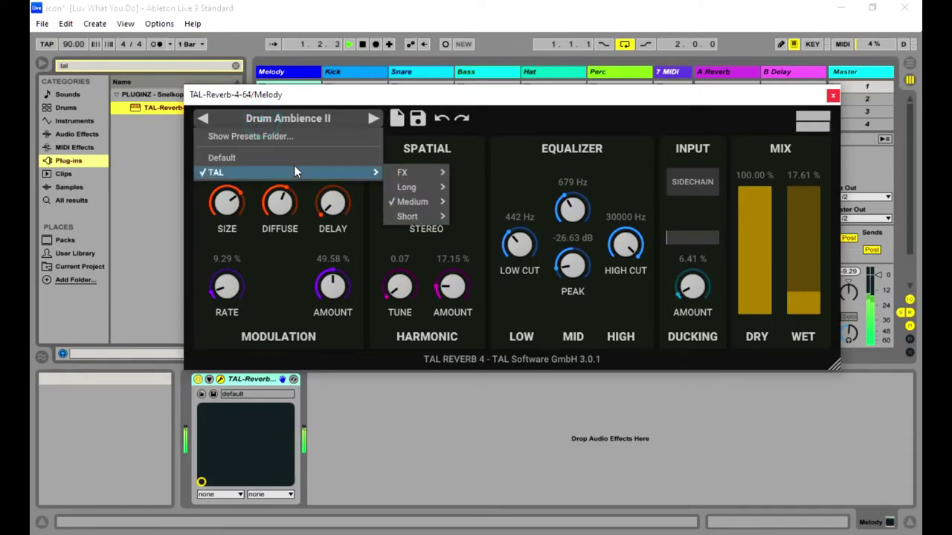
pyautogui.moveTo(438, 217)
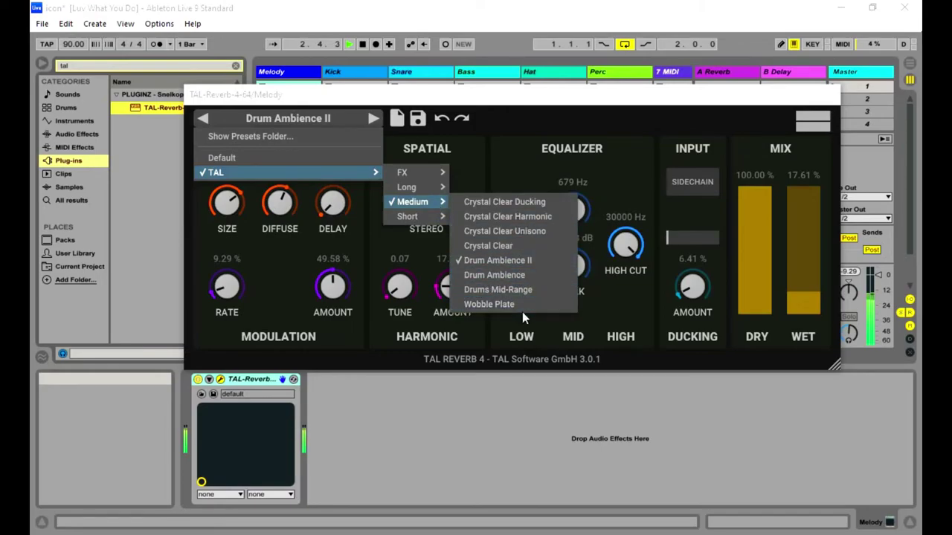
pyautogui.click(511, 306)
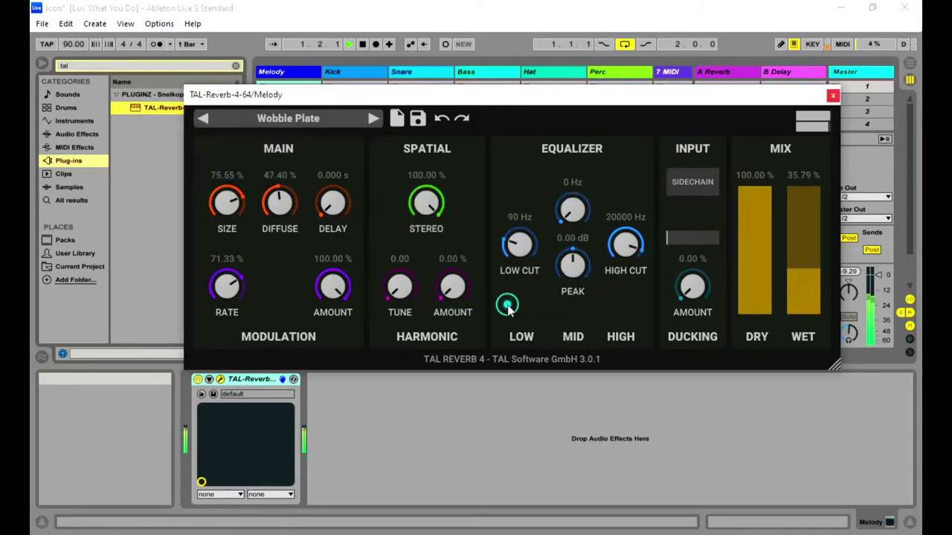
# Step: Audition two TAL Short reverb presets, loading Dark Small Unisono Ducking and after it Dark Small Unisono
pyautogui.click(273, 121)
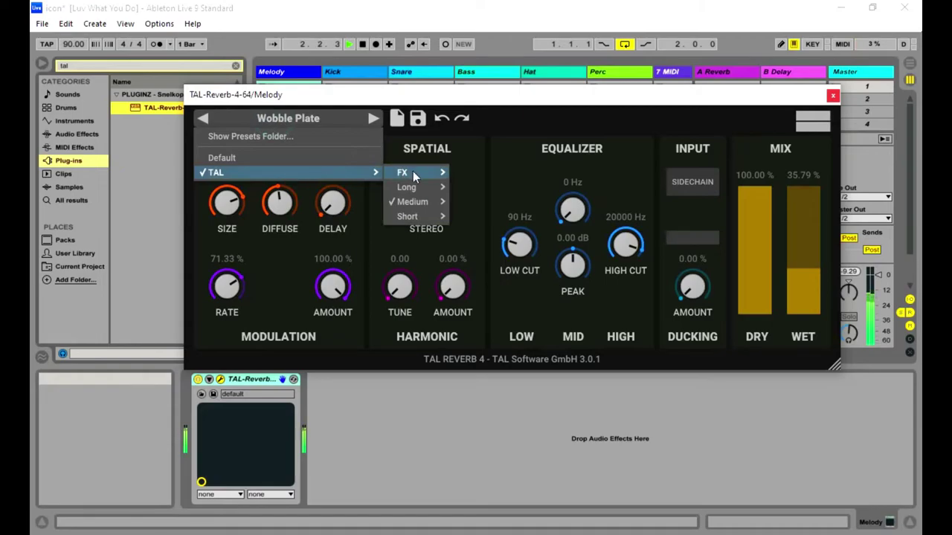
pyautogui.moveTo(418, 216)
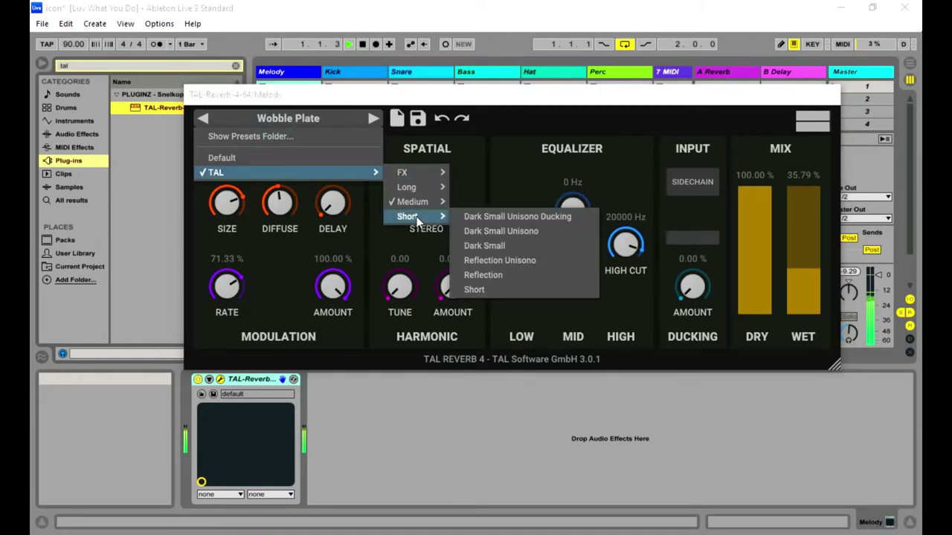
pyautogui.click(471, 216)
pyautogui.click(281, 118)
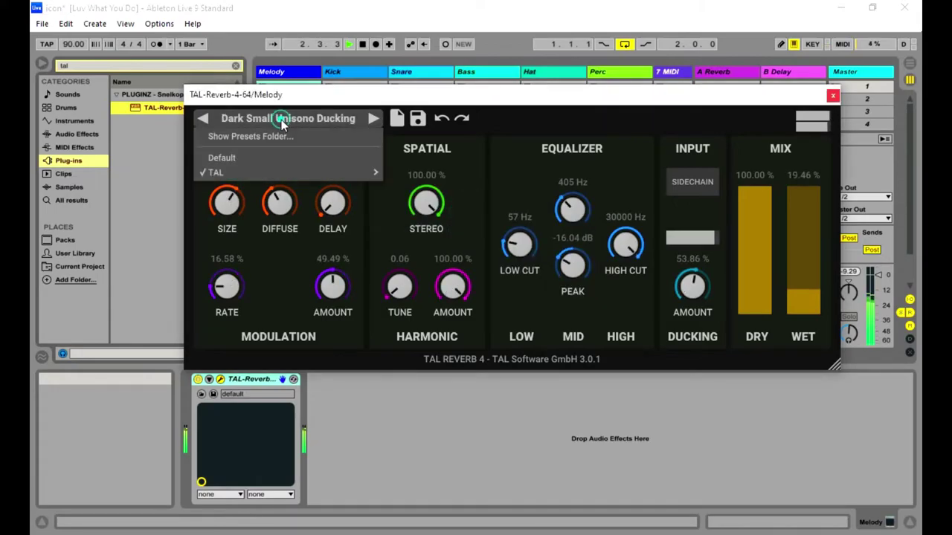
pyautogui.moveTo(267, 173)
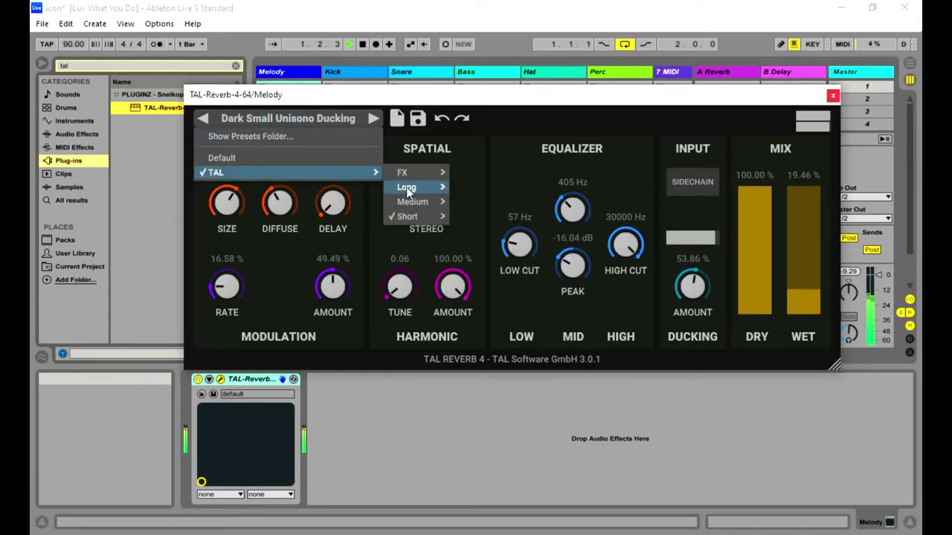
pyautogui.moveTo(416, 187)
pyautogui.moveTo(441, 217)
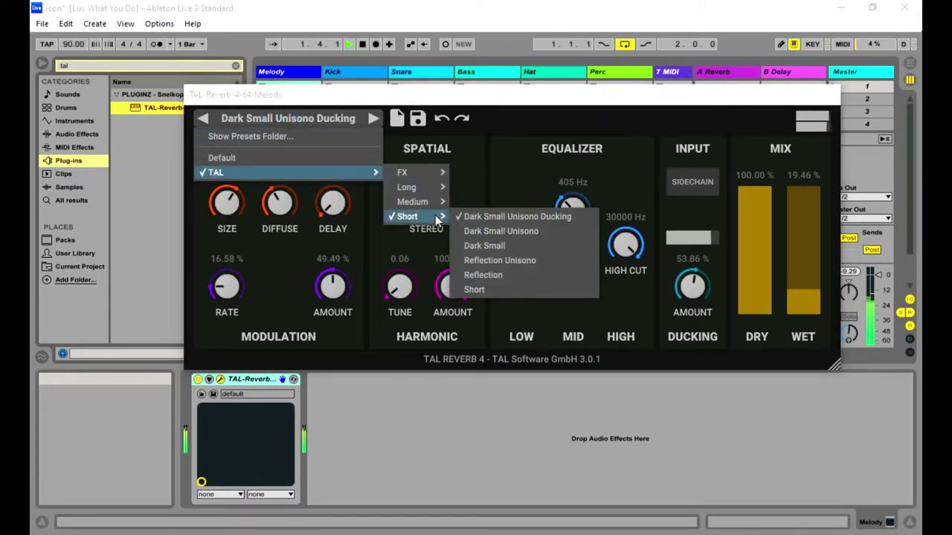
pyautogui.click(475, 235)
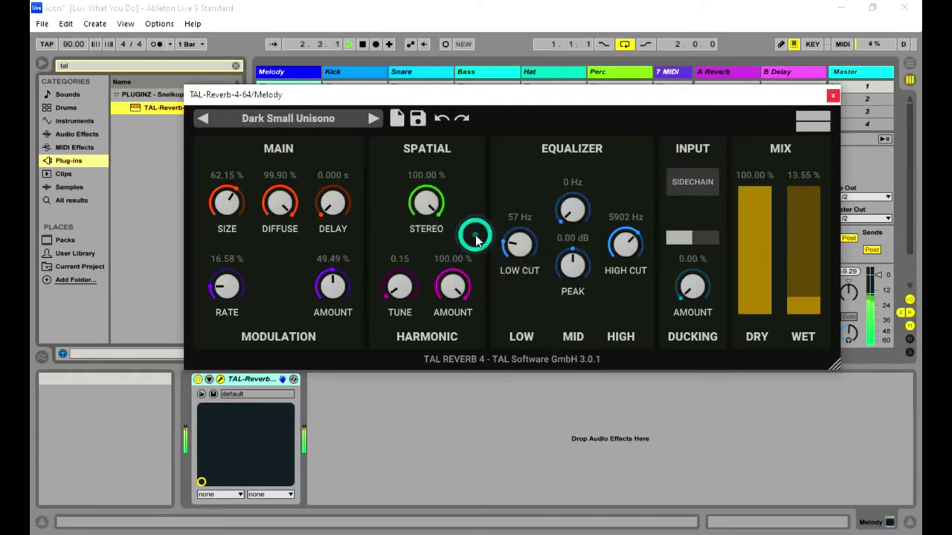
# Step: Load the TAL Short preset Dark Small in the reverb, followed by Reflection Unisono
pyautogui.click(266, 122)
pyautogui.moveTo(294, 177)
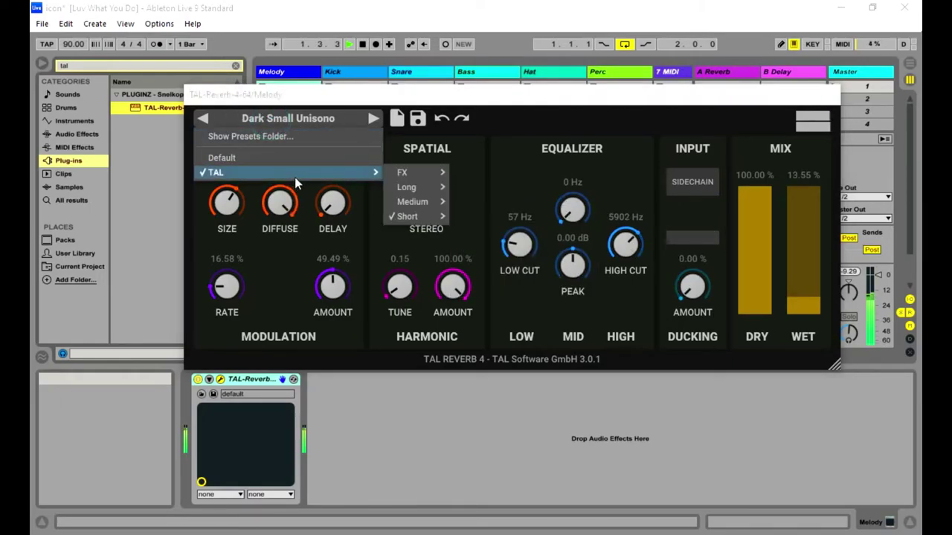
pyautogui.moveTo(418, 219)
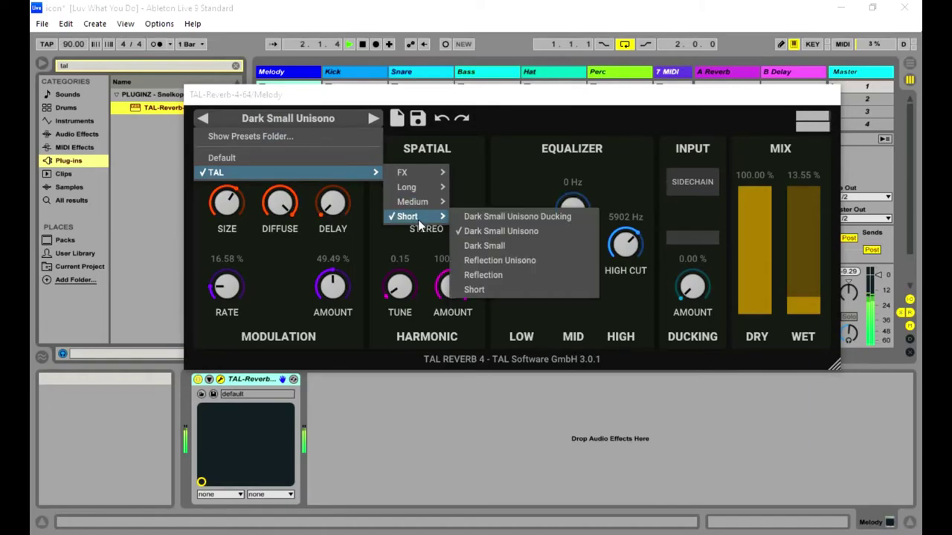
pyautogui.click(473, 248)
pyautogui.click(278, 122)
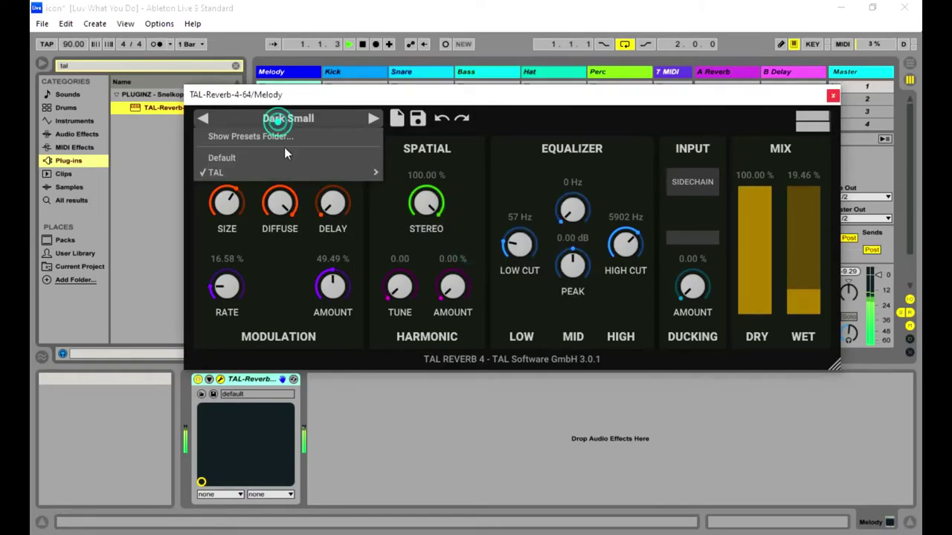
pyautogui.moveTo(285, 173)
pyautogui.moveTo(392, 216)
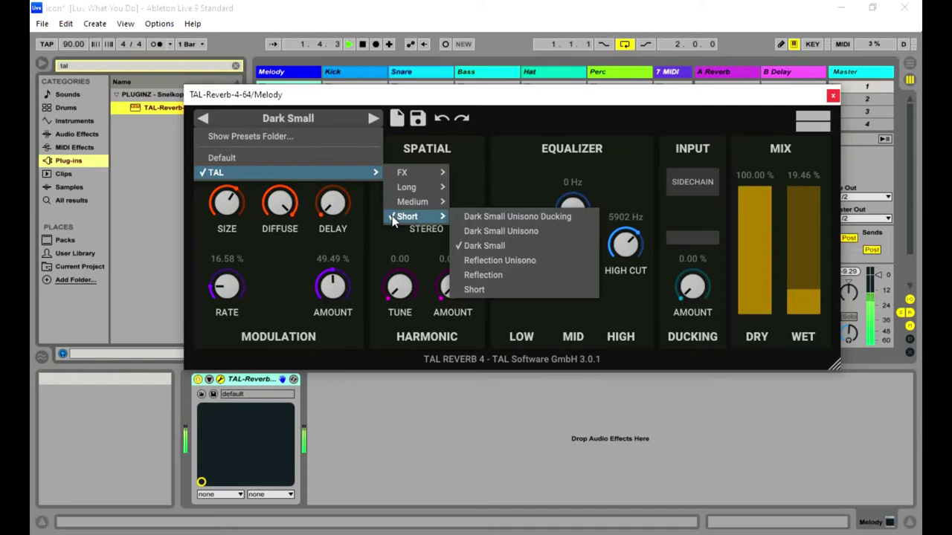
pyautogui.click(468, 259)
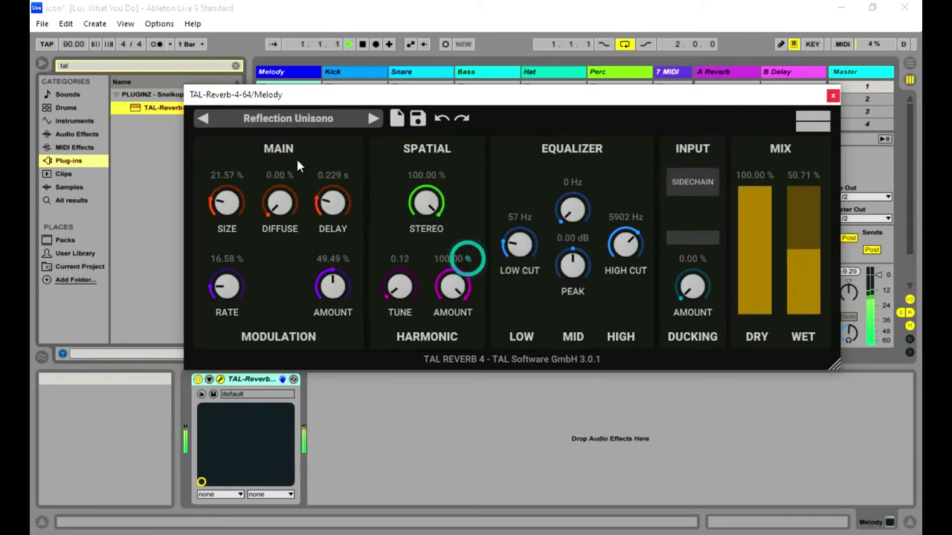
# Step: Load the Reflection preset from the TAL Short category, followed by the preset named Short
pyautogui.click(273, 117)
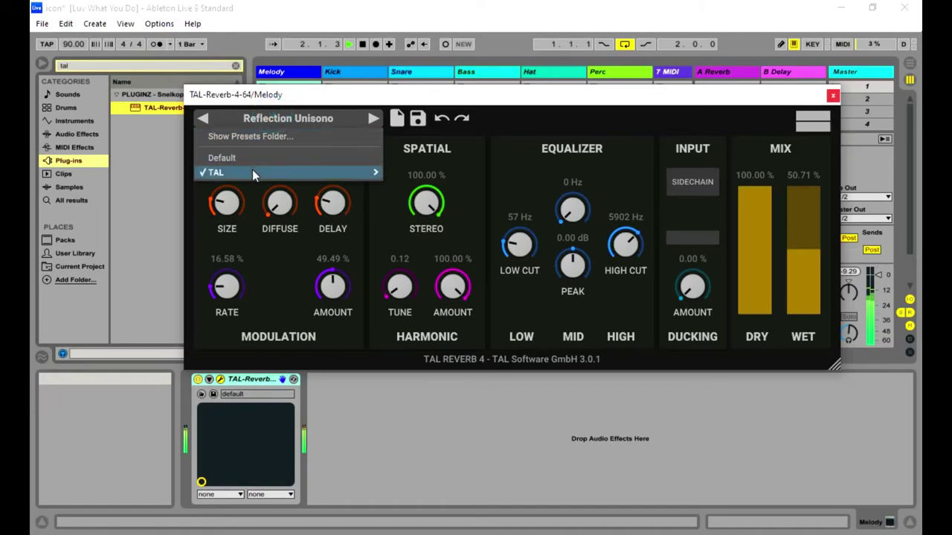
pyautogui.moveTo(252, 169)
pyautogui.moveTo(397, 216)
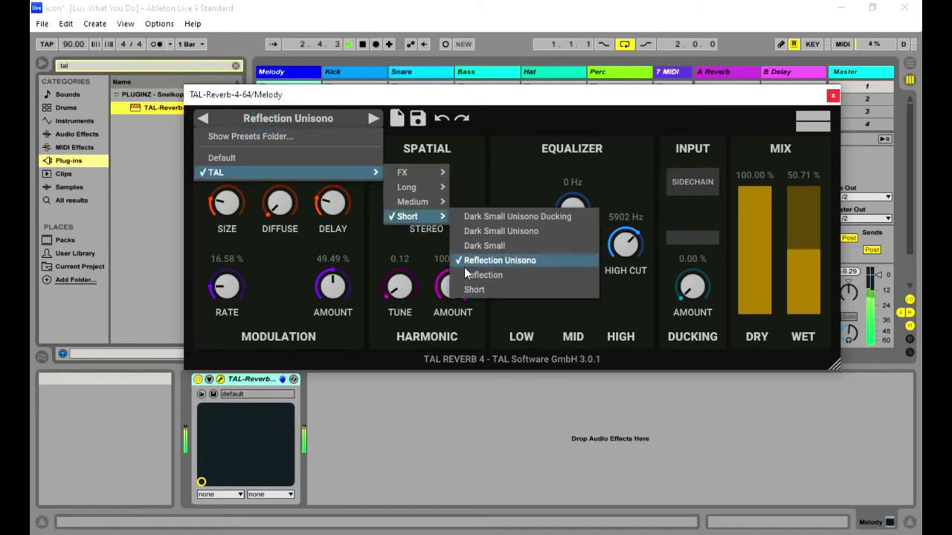
pyautogui.click(483, 275)
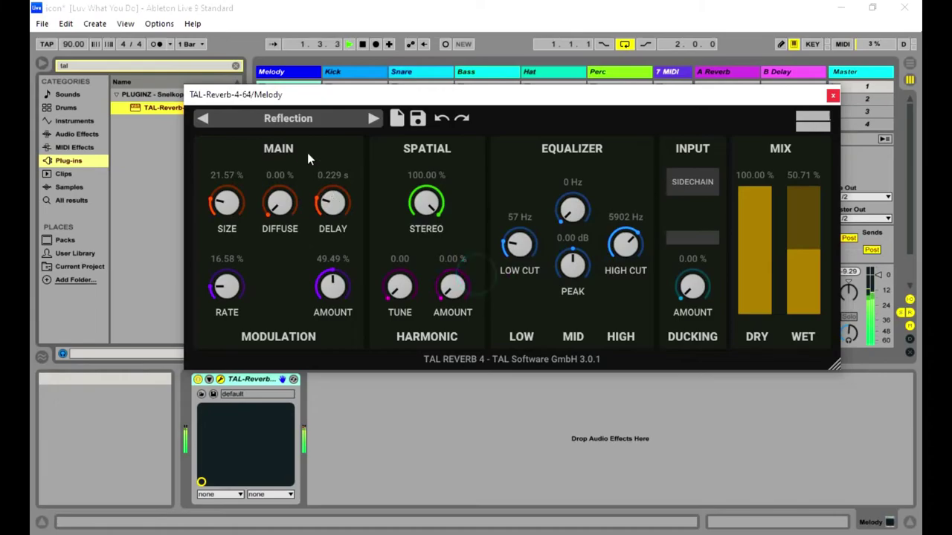
pyautogui.click(283, 120)
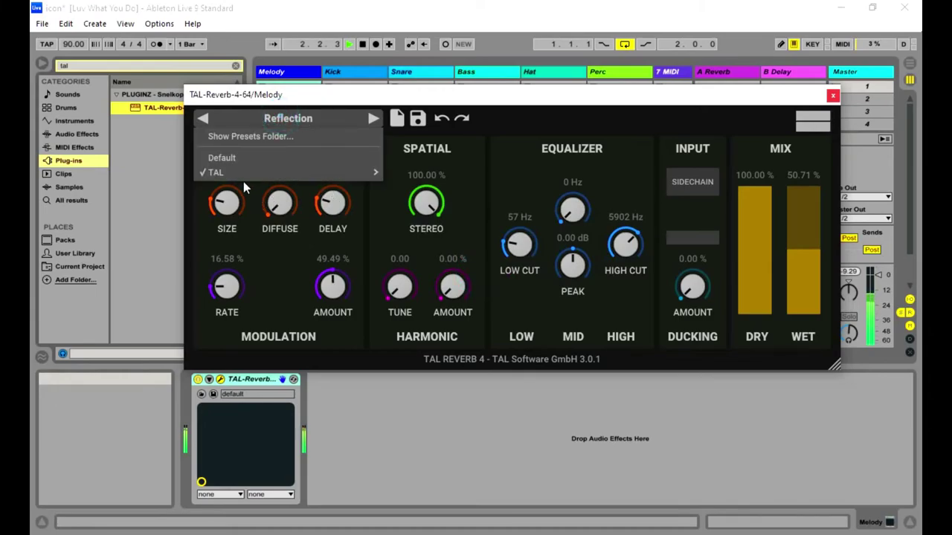
pyautogui.moveTo(243, 177)
pyautogui.moveTo(417, 216)
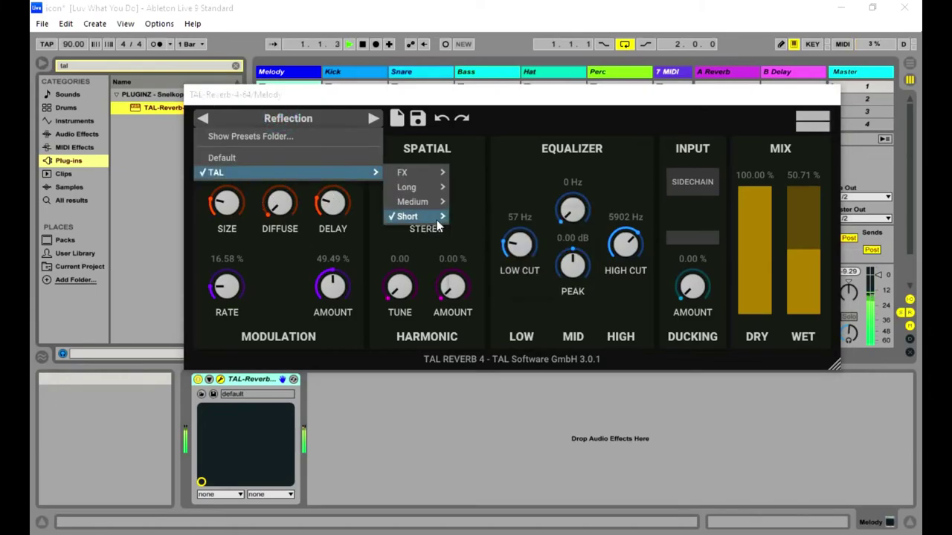
pyautogui.click(488, 289)
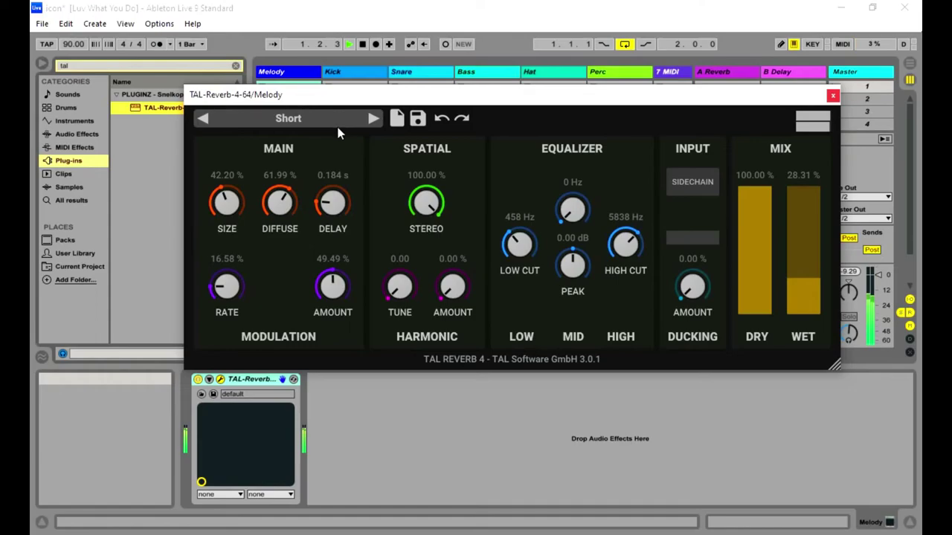
# Step: Load the Harmoinc Verb Octave preset from the TAL FX category in the reverb
pyautogui.click(320, 113)
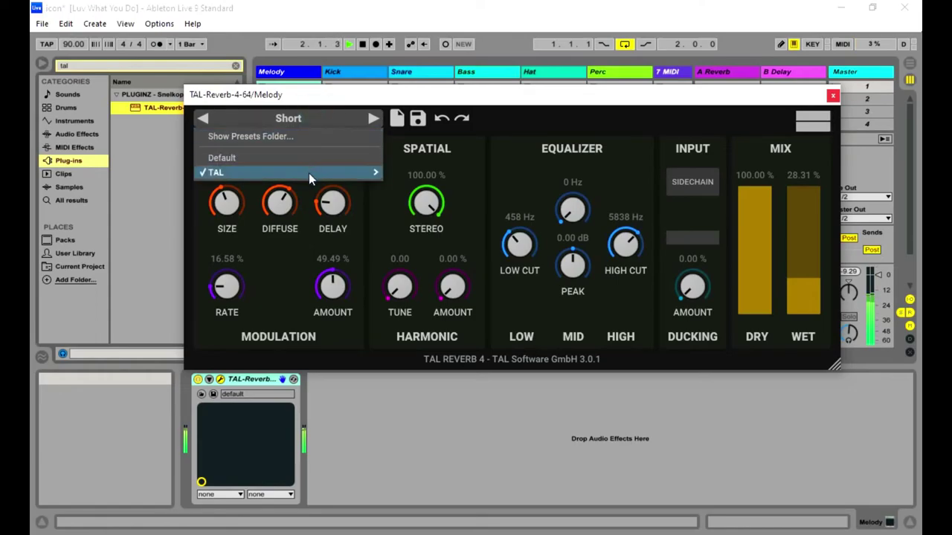
pyautogui.moveTo(309, 173)
pyautogui.moveTo(441, 189)
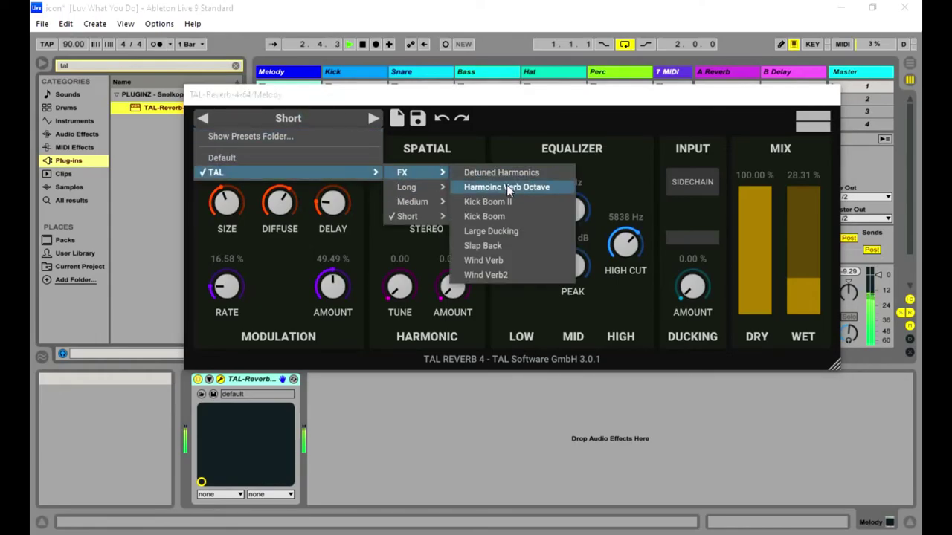
pyautogui.click(506, 184)
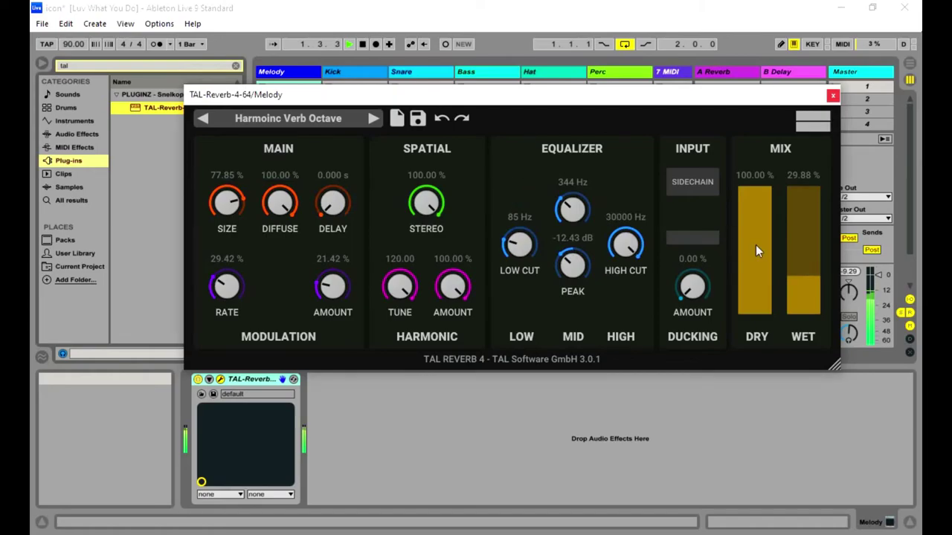